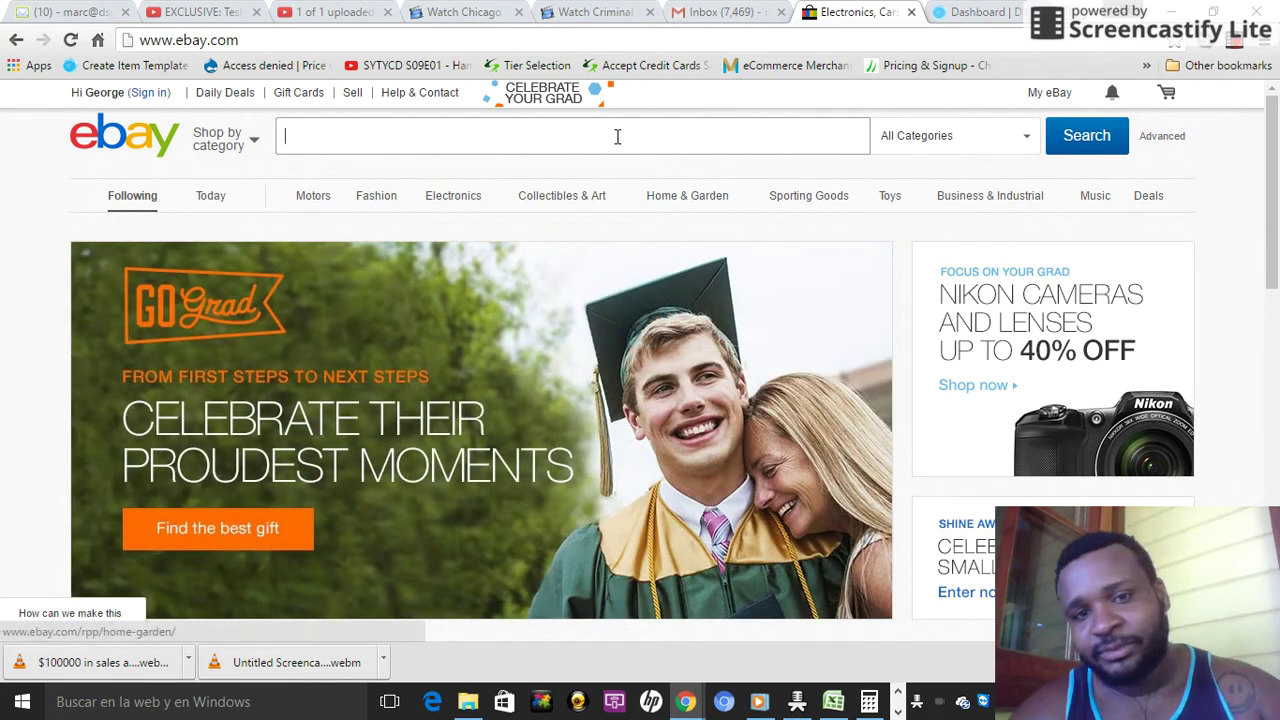
- Search eBay for "bbq pit" and look at the 48" BBQ Grill Charcoal Barbecue Pit listing, returning to the results
left_click(612, 127)
type("bbq pit")
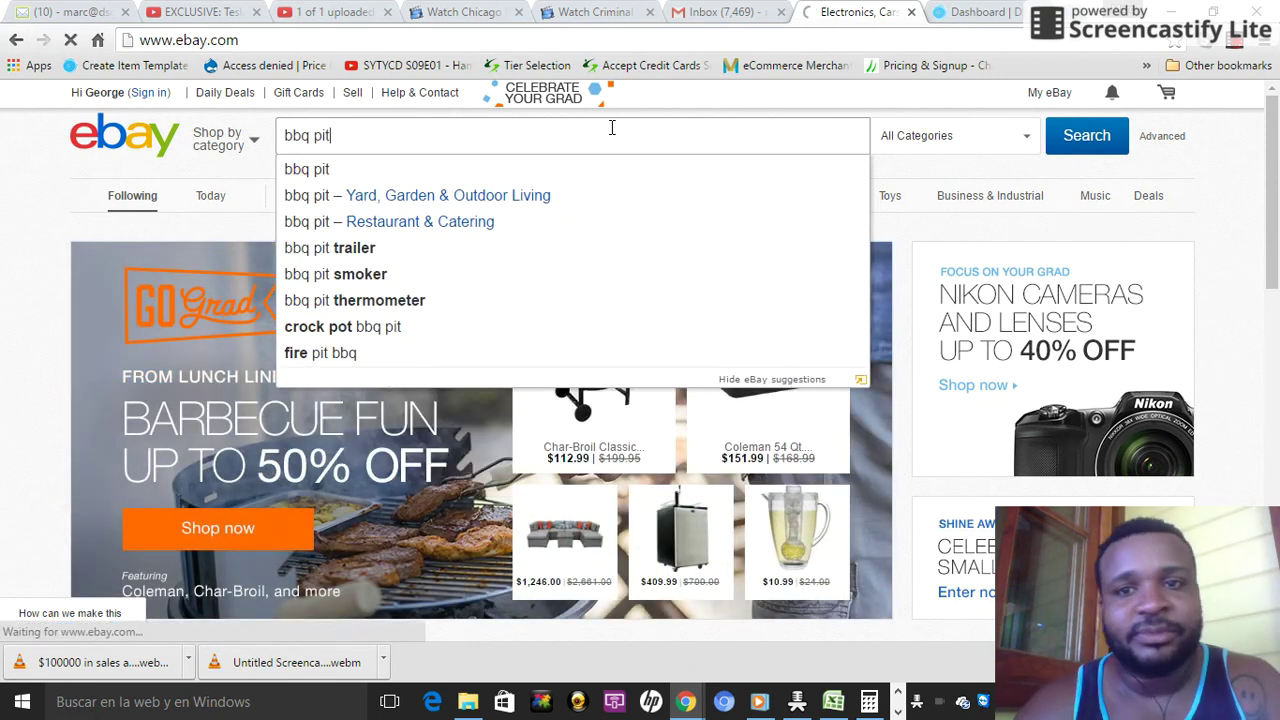
key("Return")
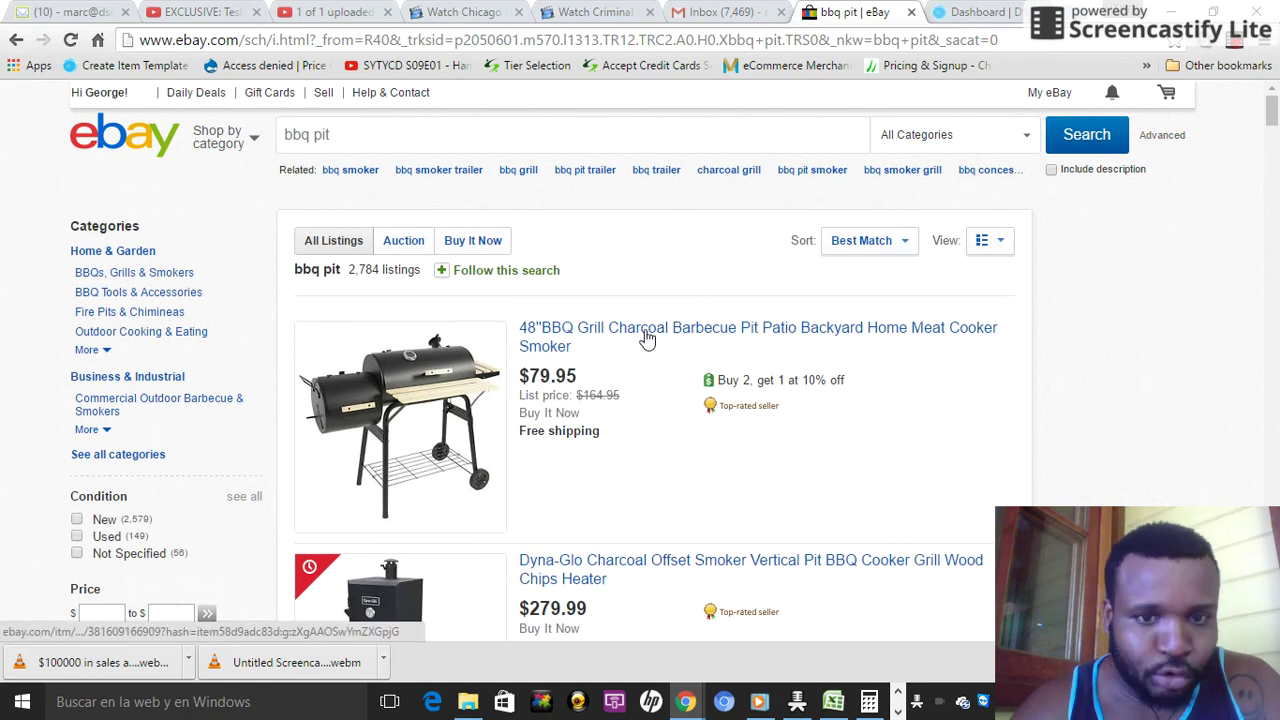
left_click(614, 335)
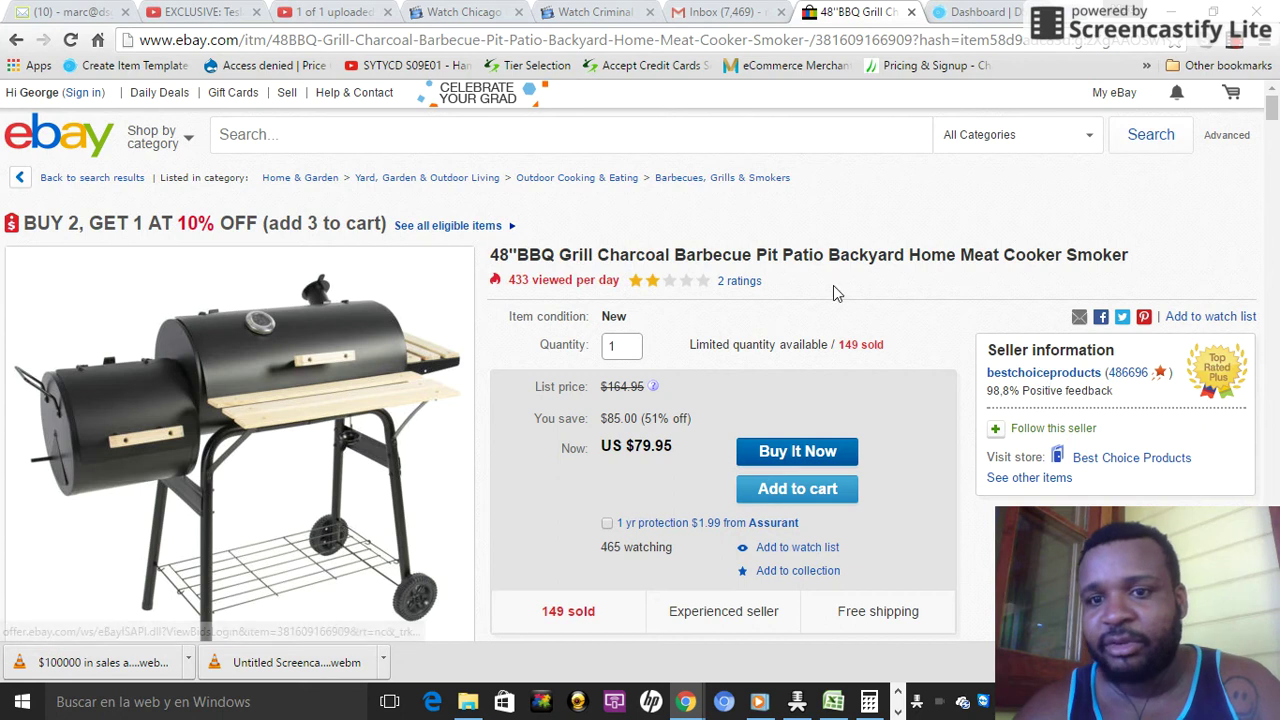
key("alt+Left")
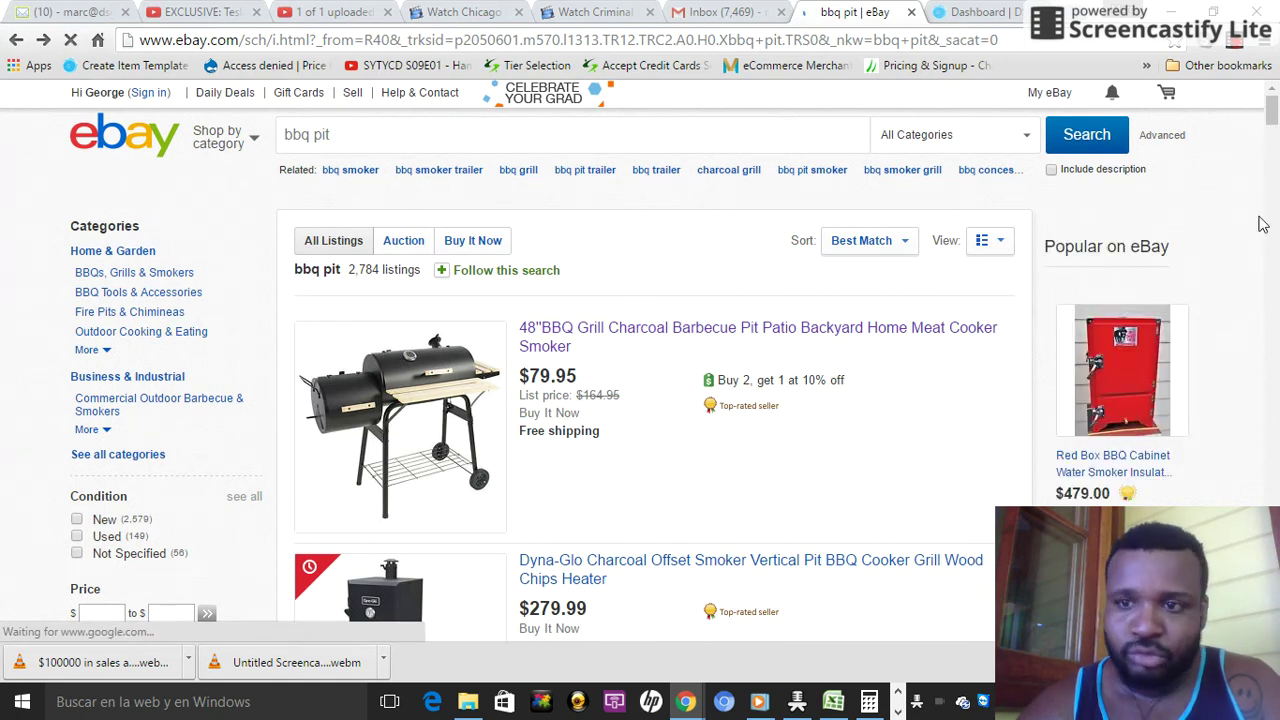
- Look through the Dyna-Glo Charcoal Offset Smoker listing's product features, highlighting several feature lines, and return to the search results
left_click_drag(1271, 116, 1274, 158)
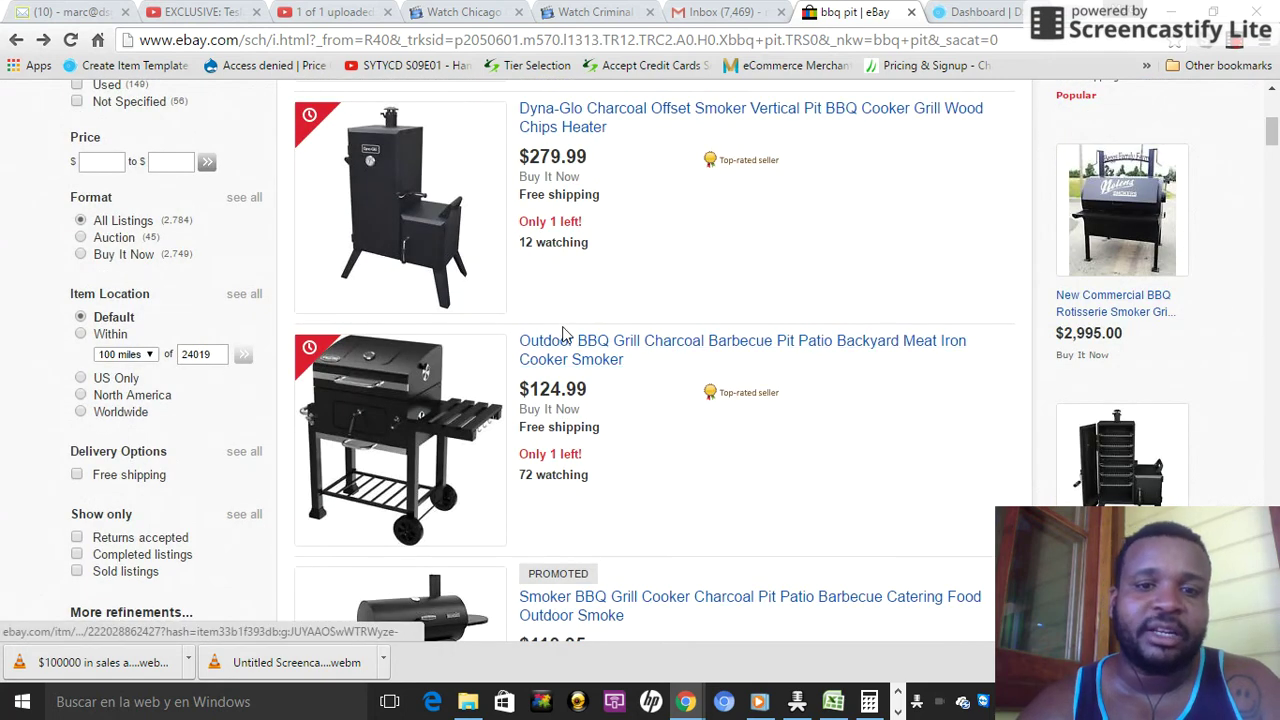
left_click(588, 119)
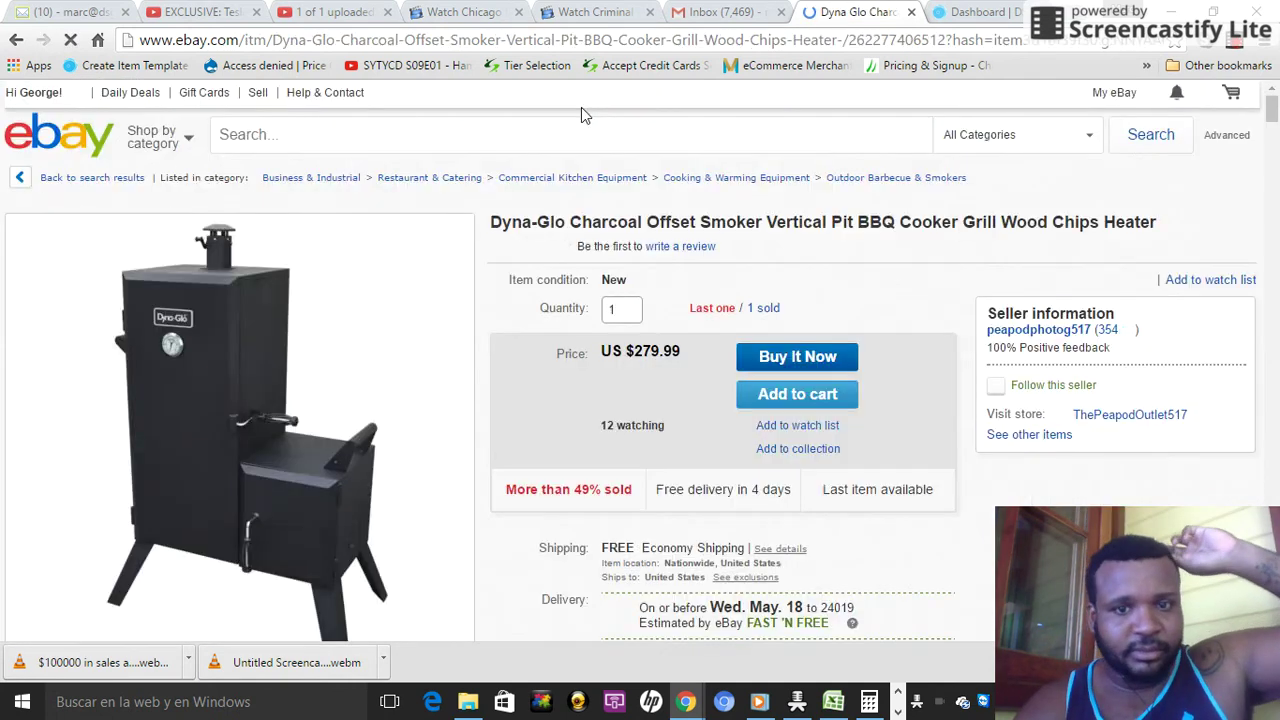
left_click_drag(1273, 110, 1272, 165)
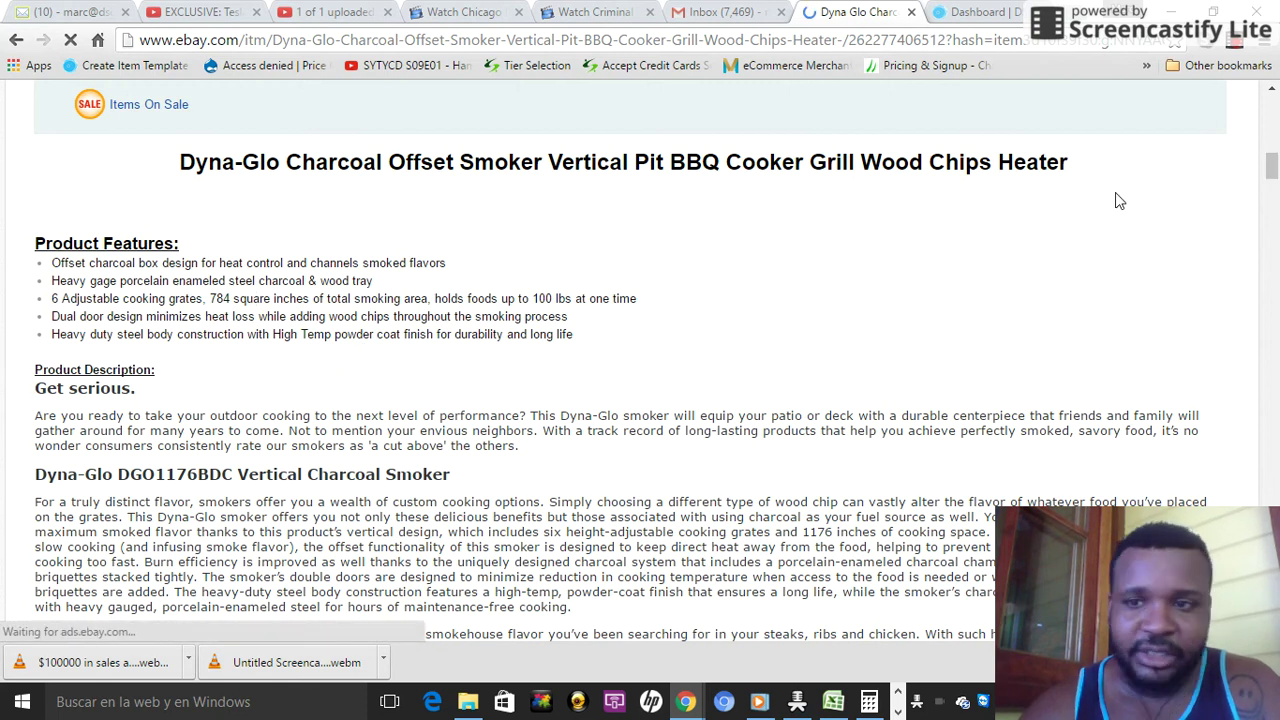
left_click_drag(579, 338, 102, 298)
left_click_drag(1277, 176, 1262, 150)
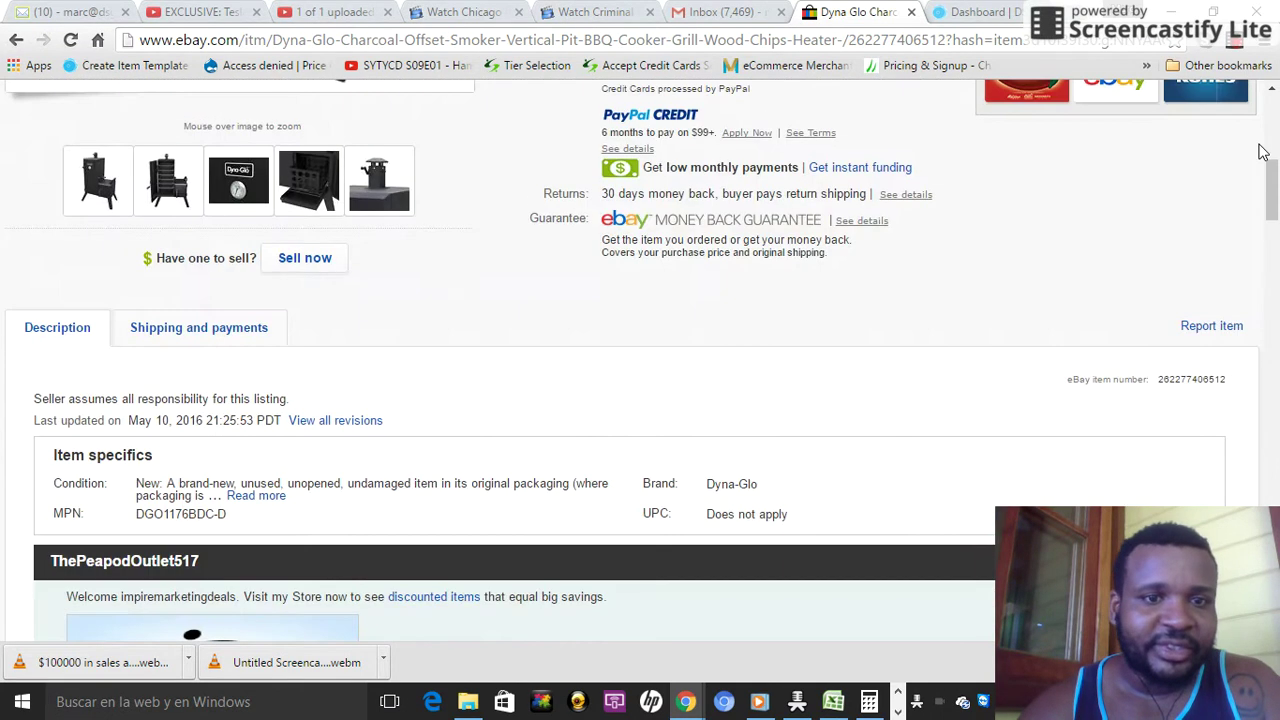
left_click(16, 40)
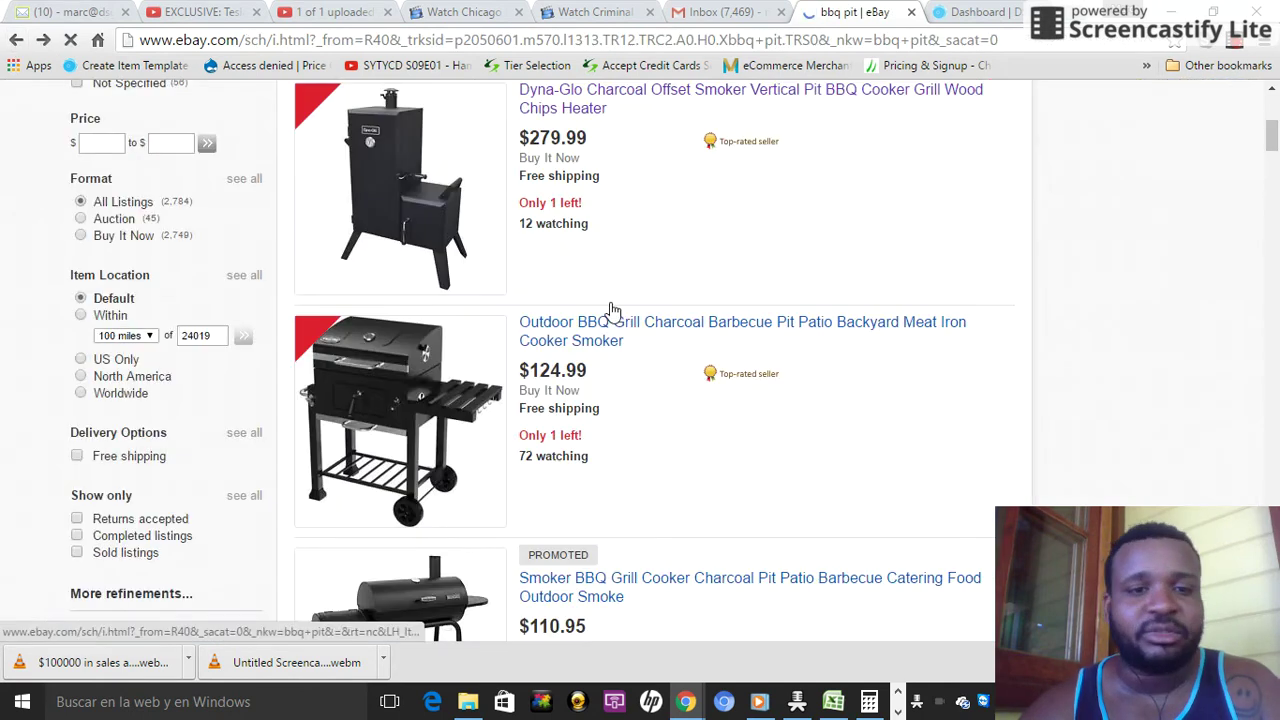
- Open the Outdoor BBQ Grill Charcoal Barbecue Pit Patio listing and examine its description for the charcoal grill details
left_click(572, 347)
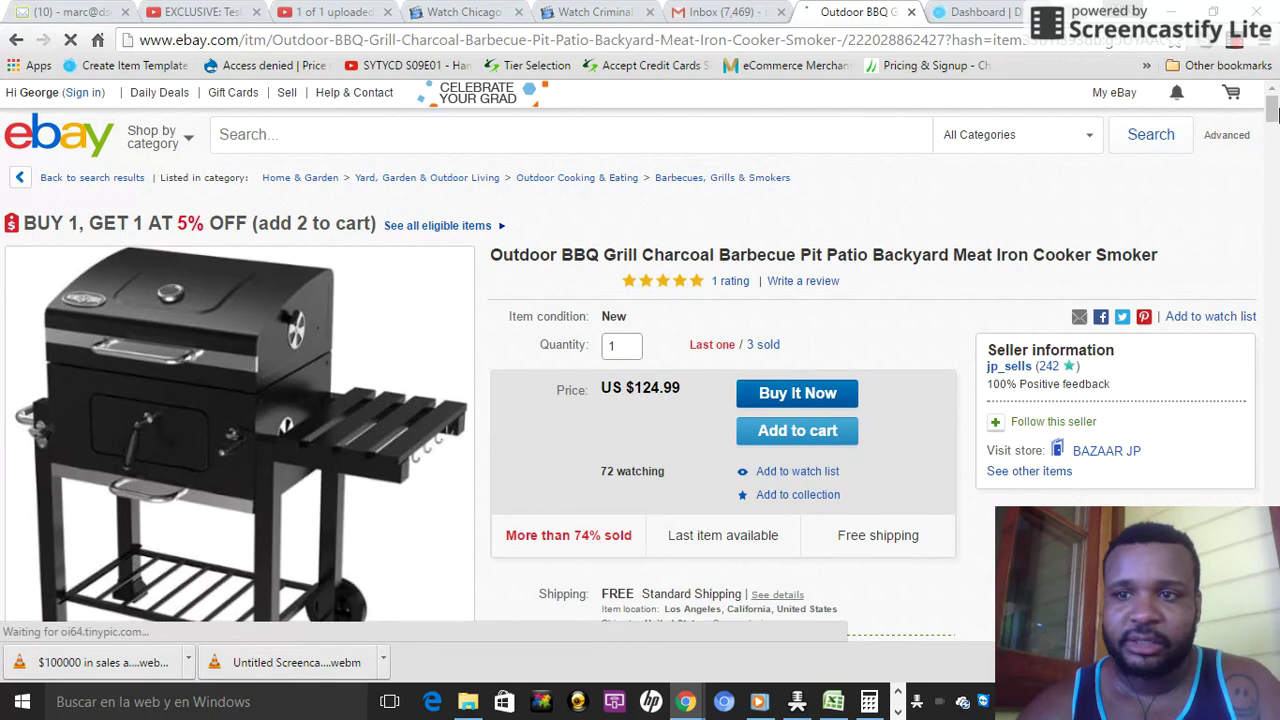
scroll(1277, 250, "down", 10)
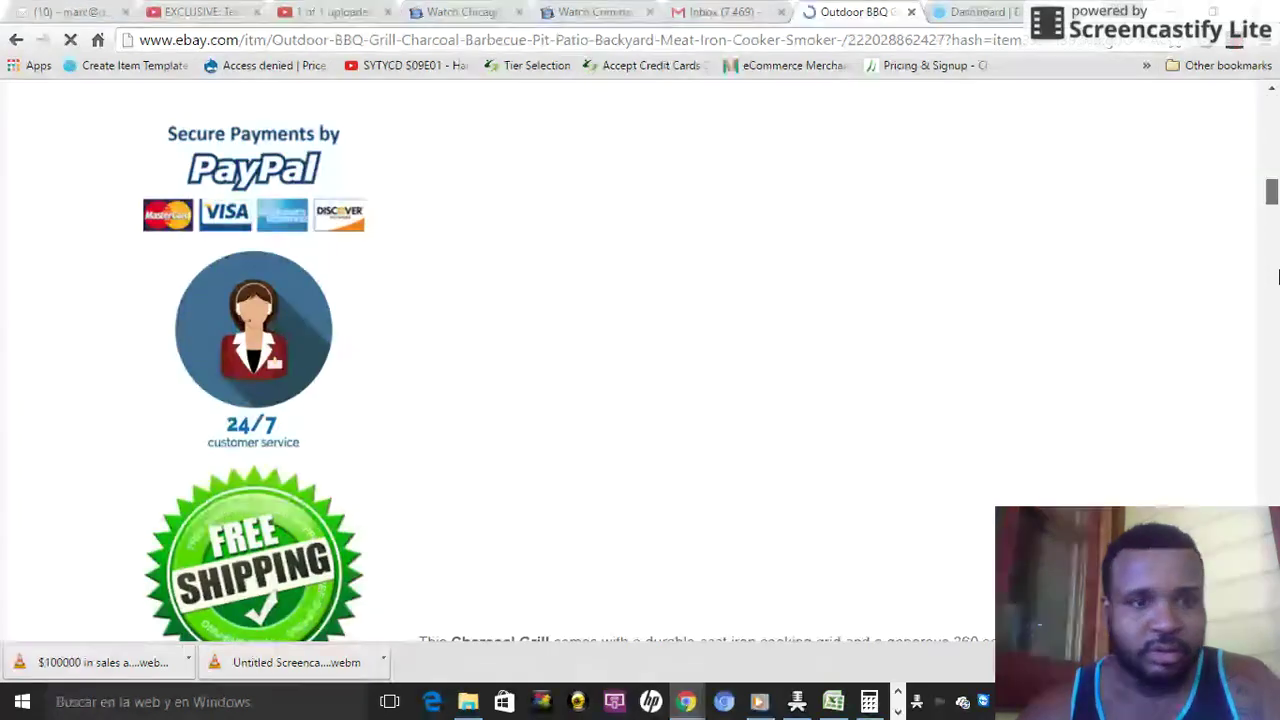
scroll(1277, 277, "down", 10)
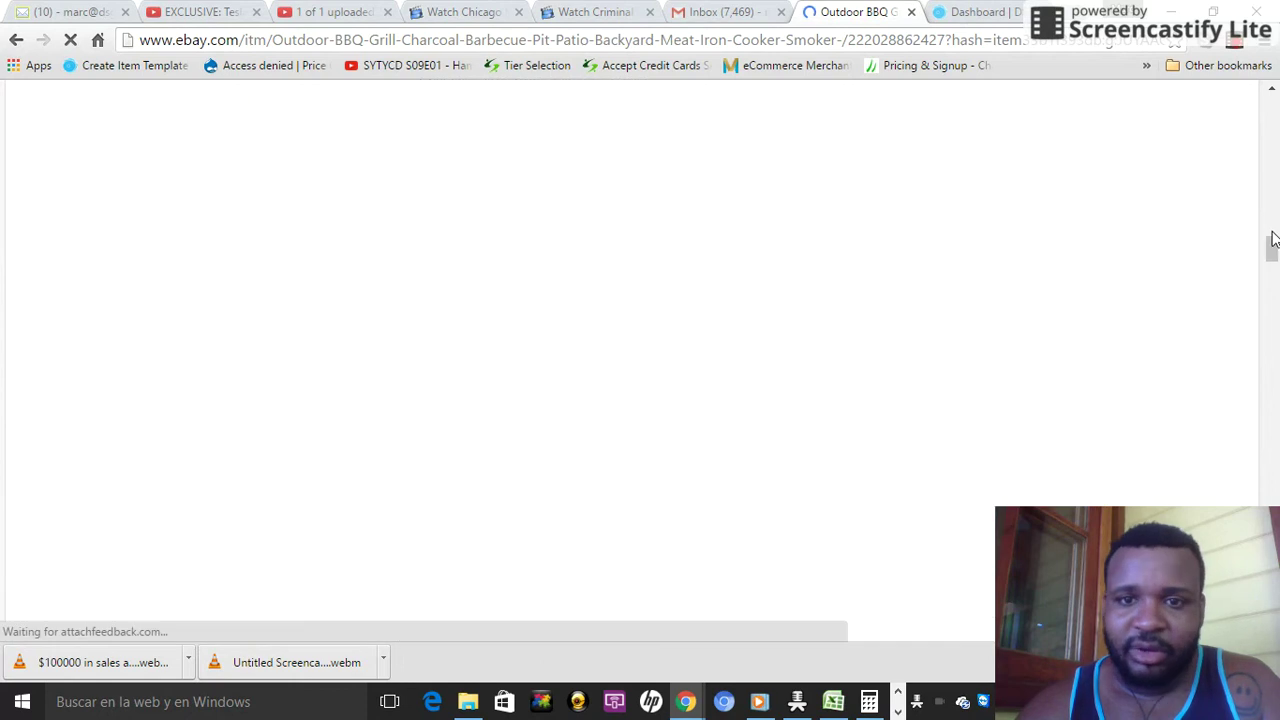
scroll(1274, 192, "up", 5)
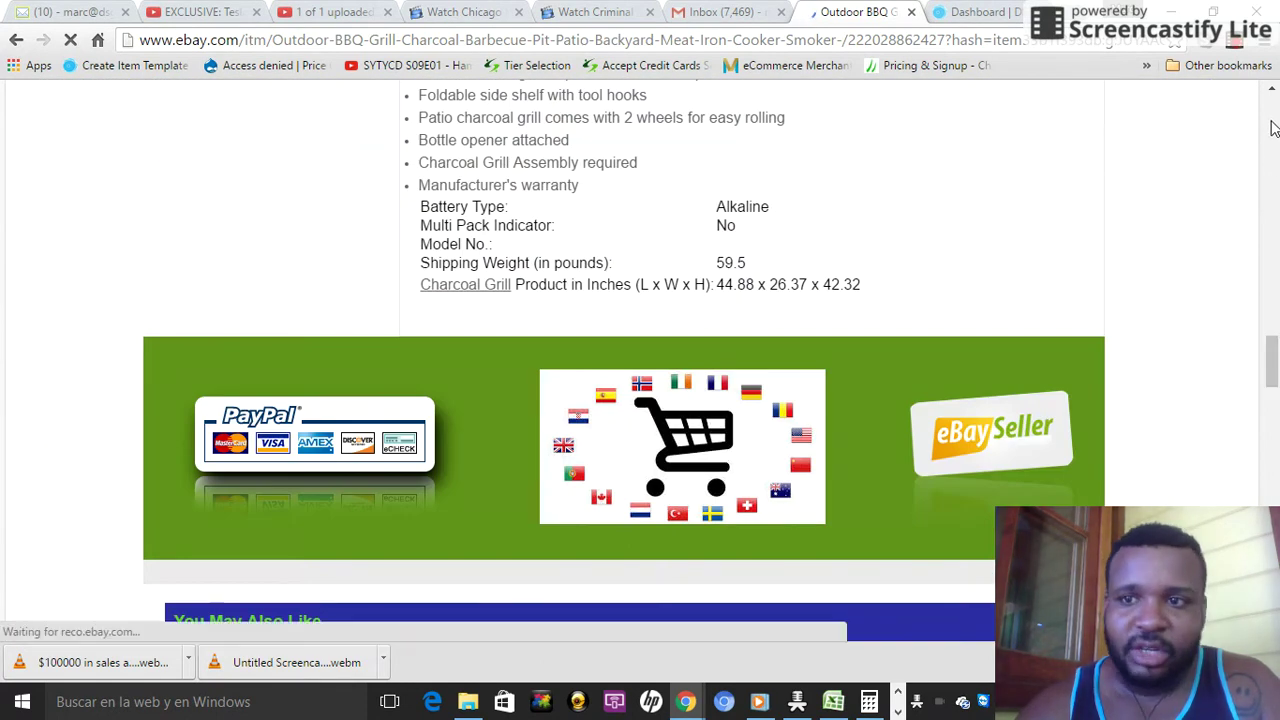
scroll(1272, 140, "up", 8)
scroll(1273, 128, "up", 3)
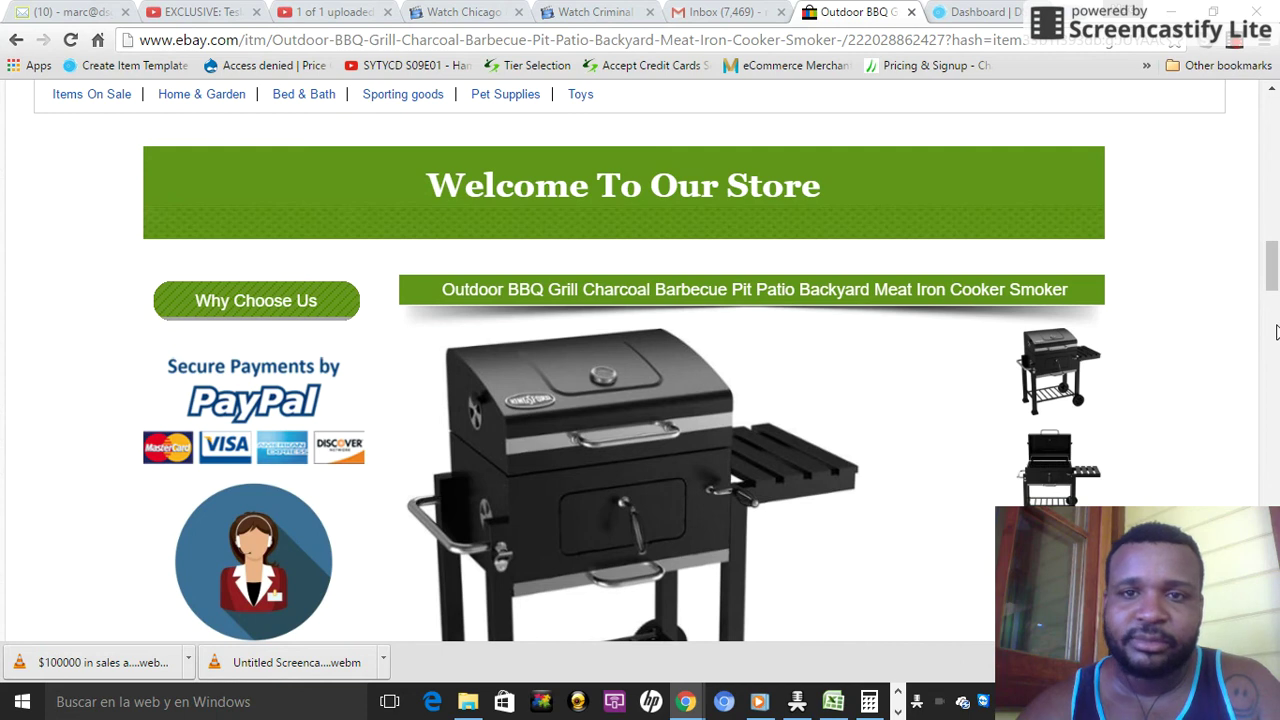
scroll(1275, 332, "up", 5)
scroll(1090, 316, "down", 5)
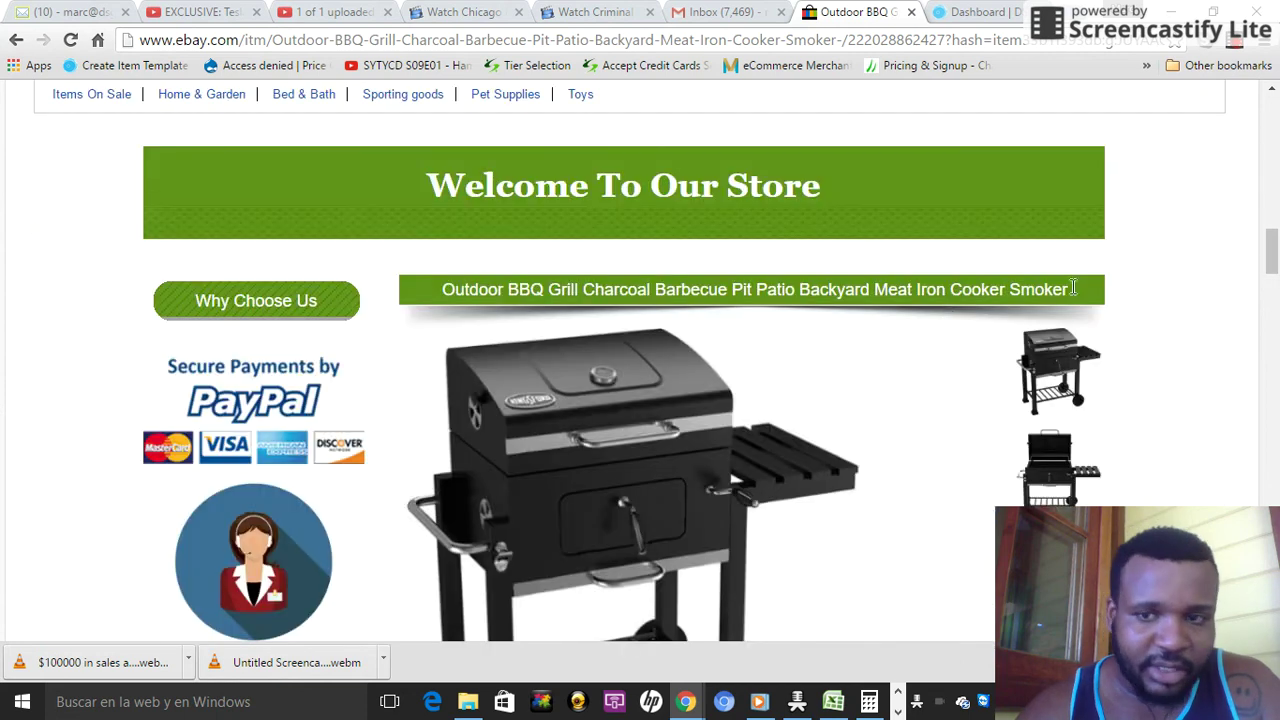
left_click_drag(1272, 250, 1276, 305)
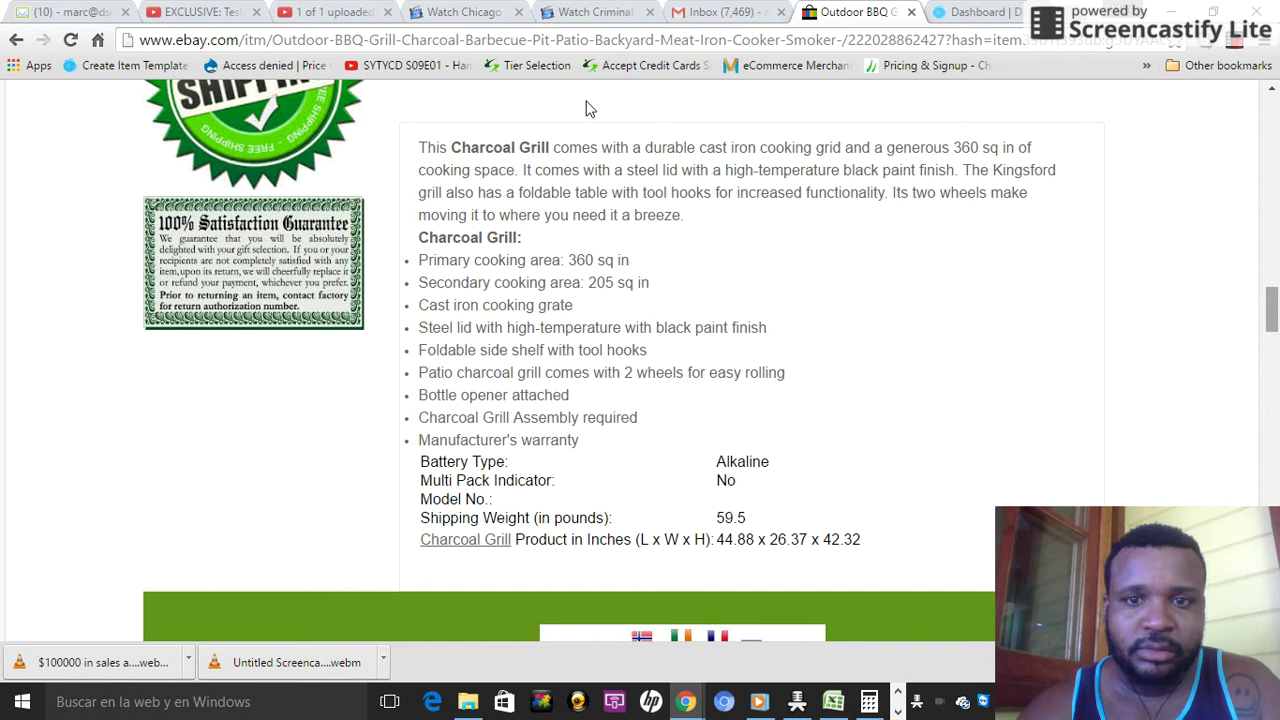
- Search Google for the listing's description paragraph beginning "This Charcoal Grill comes with a durable cast iron cooking grid"
triple_click(543, 150)
right_click(544, 152)
key("Escape")
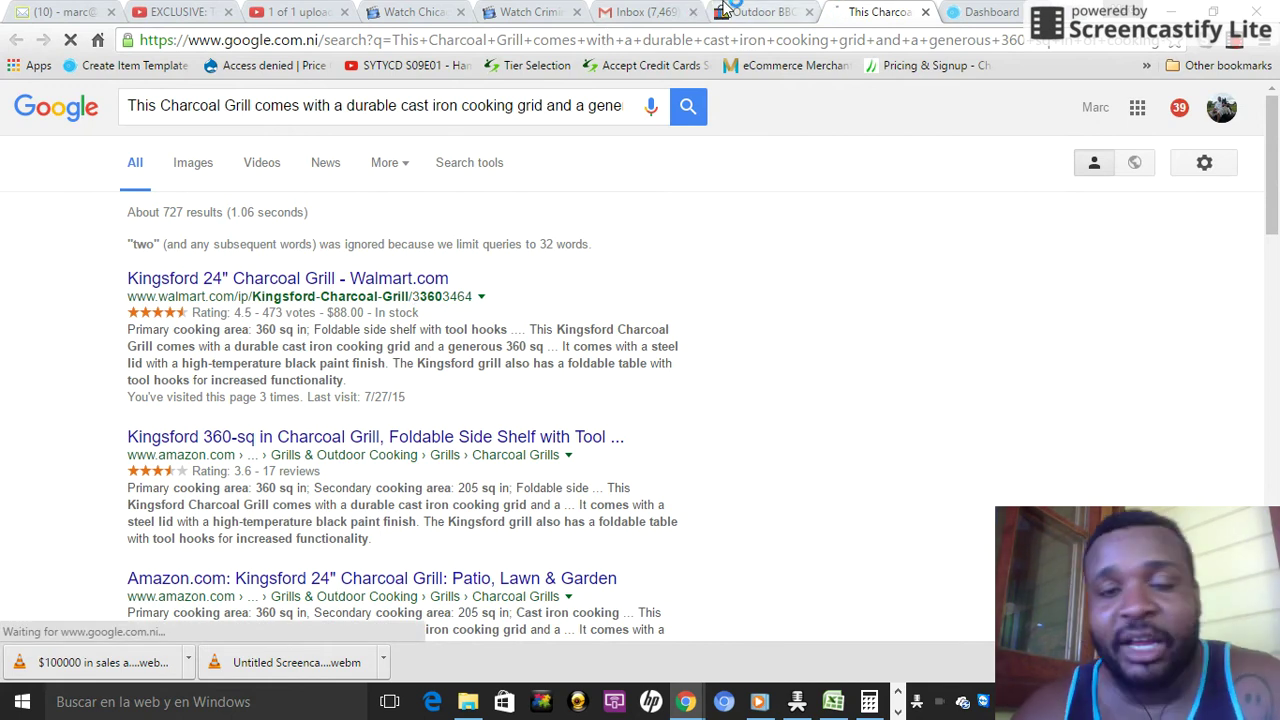
- Copy the eBay listing's title, "Outdoor BBQ Grill Charcoal Barbecue Pit Patio Backyard Meat Iron Cooker Smoker"
left_click(764, 10)
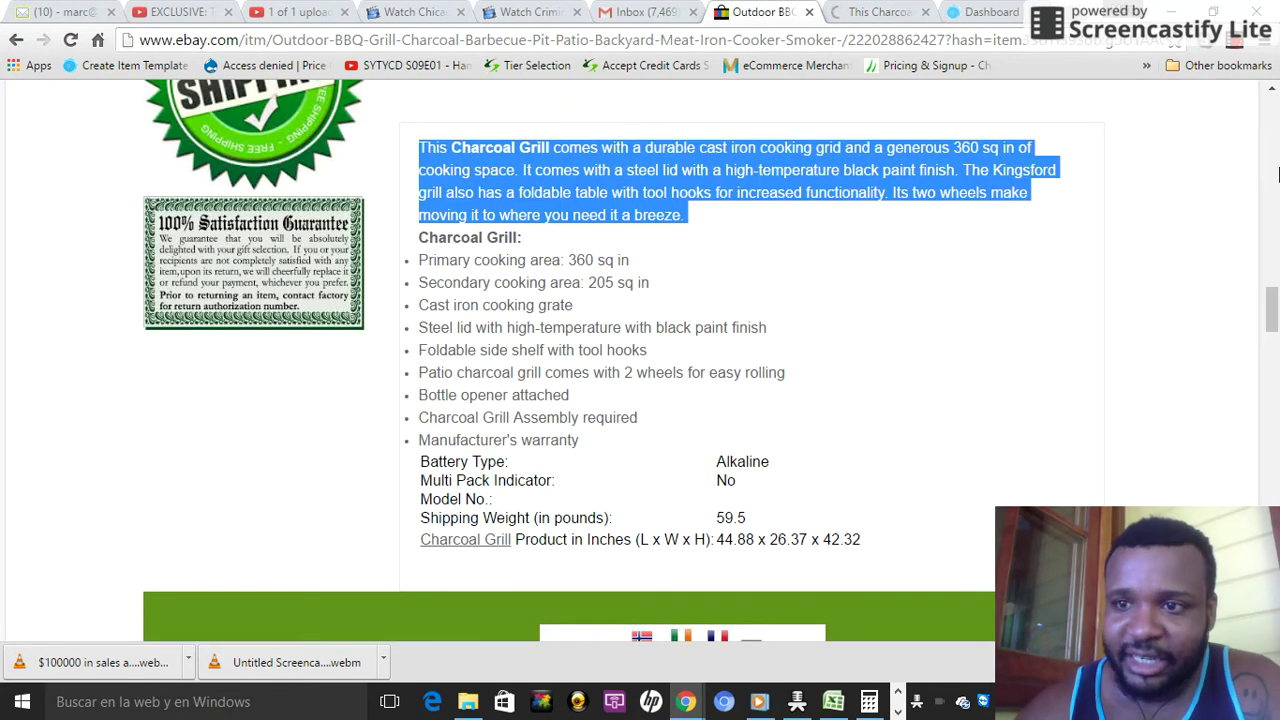
scroll(1275, 188, "up", 15)
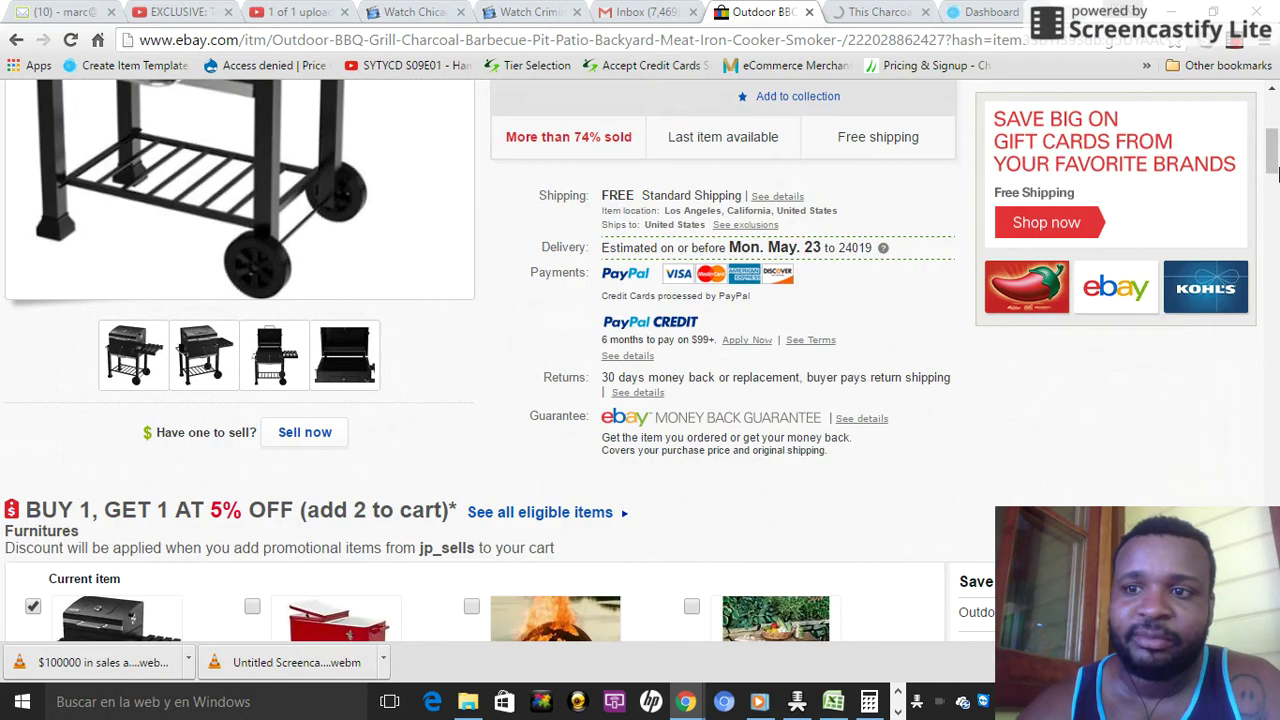
scroll(1275, 172, "up", 4)
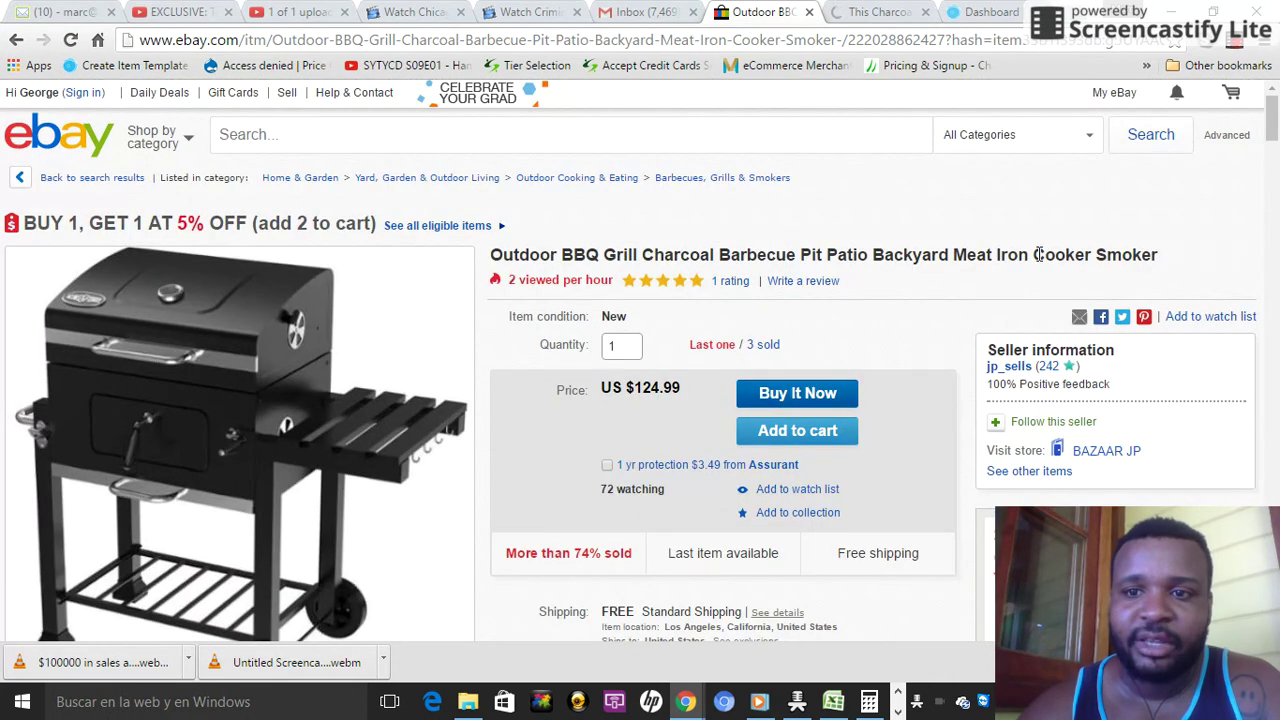
triple_click(1038, 254)
right_click(1050, 265)
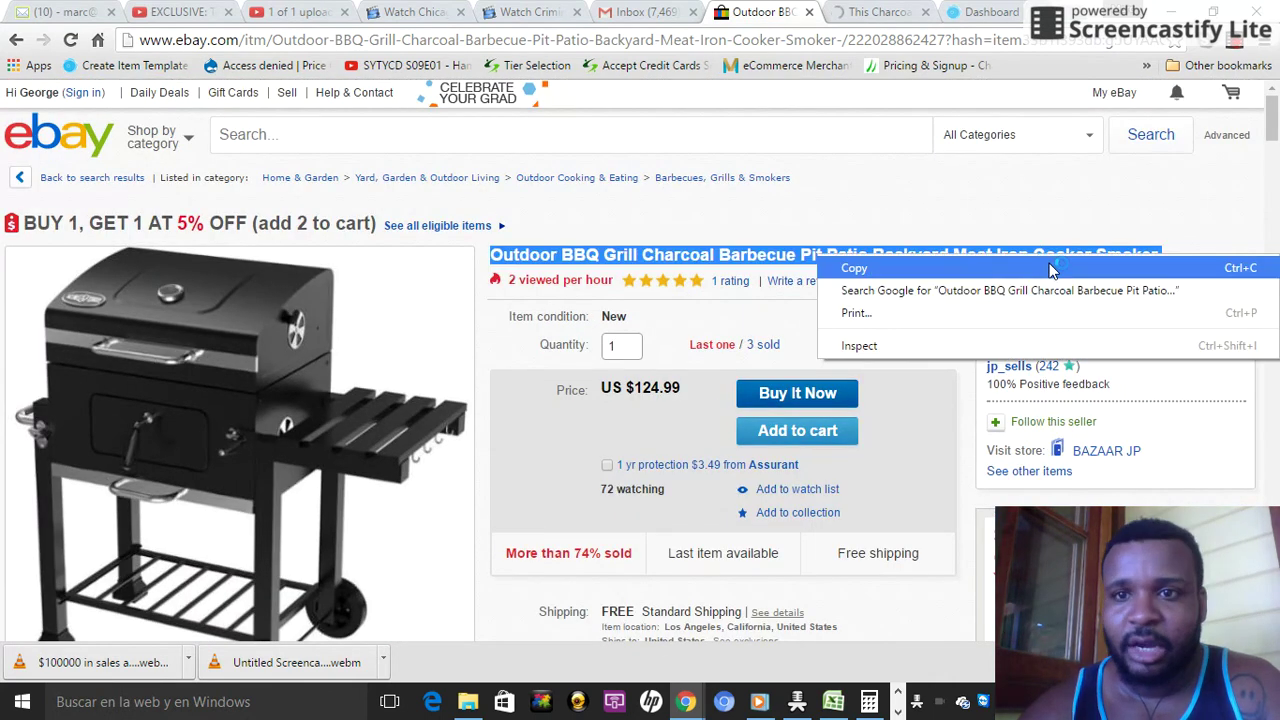
left_click(1050, 268)
- Switch to DS Genie and run a Get Sellers from Title search with the full copied listing title
left_click(990, 12)
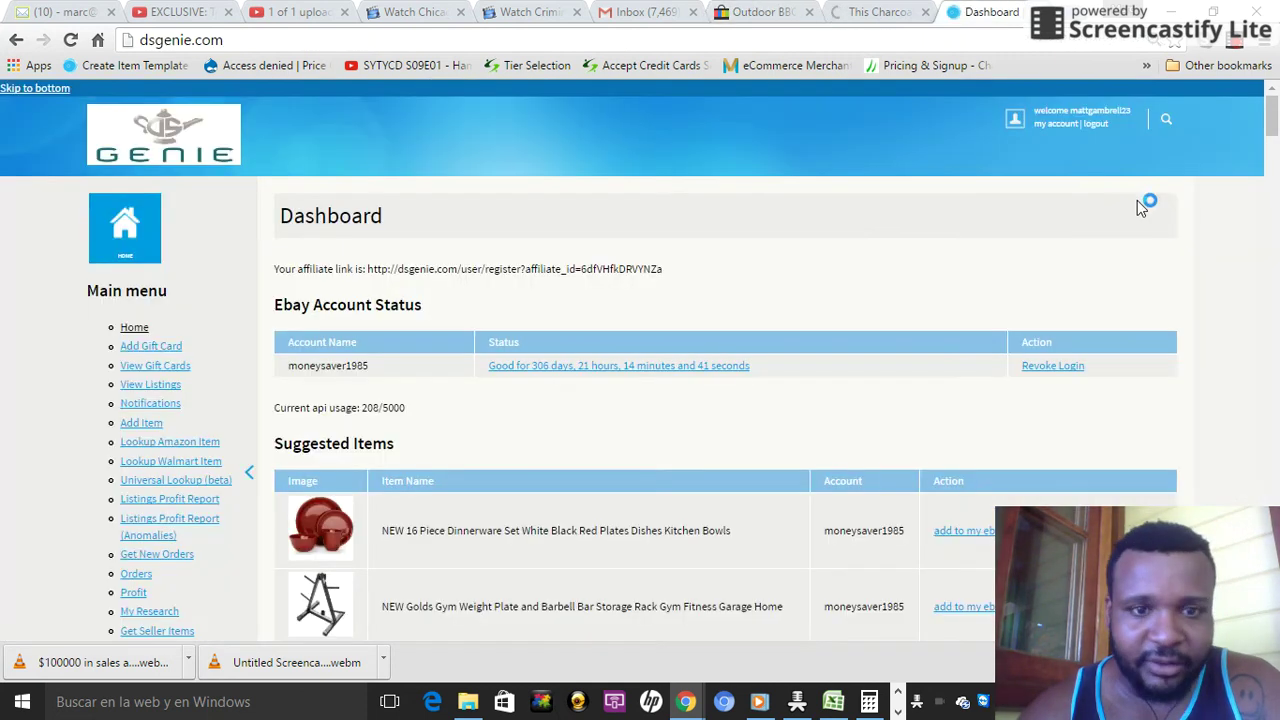
mouse_move(1277, 140)
left_mouse_down()
mouse_move(1276, 186)
mouse_move(1275, 165)
left_mouse_up()
left_click(185, 298)
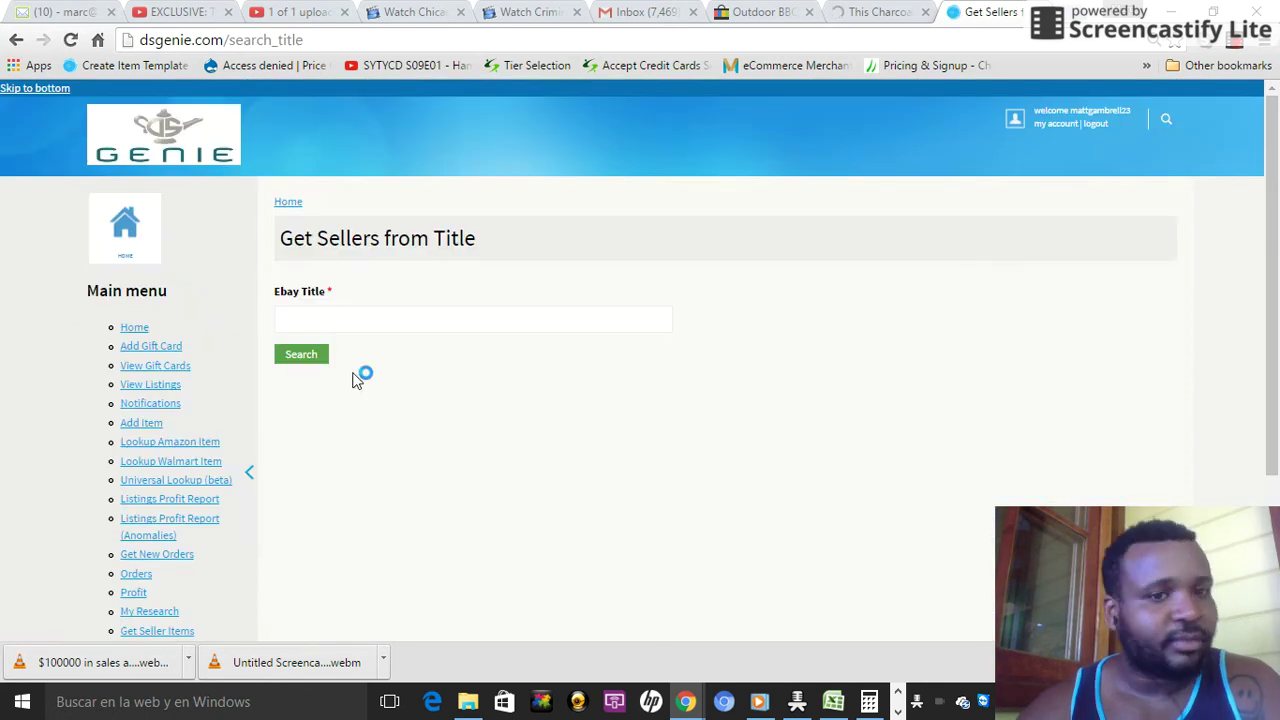
right_click(425, 320)
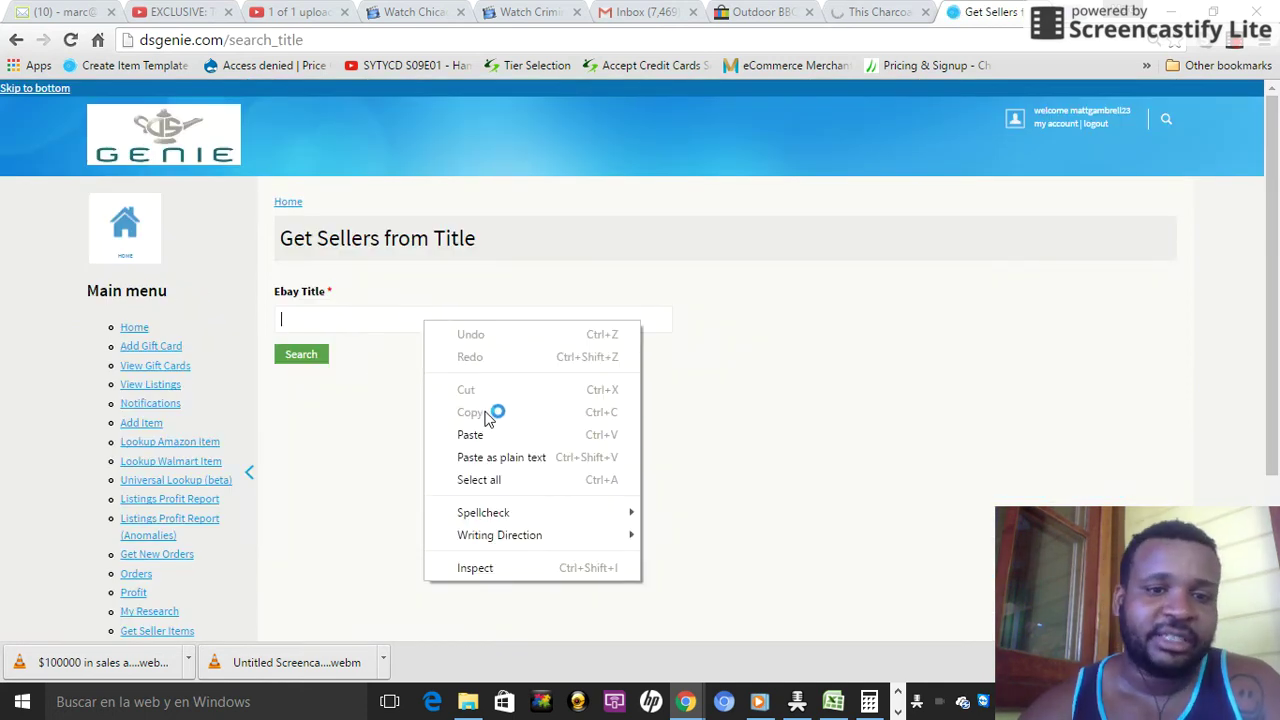
left_click(489, 431)
left_click(297, 355)
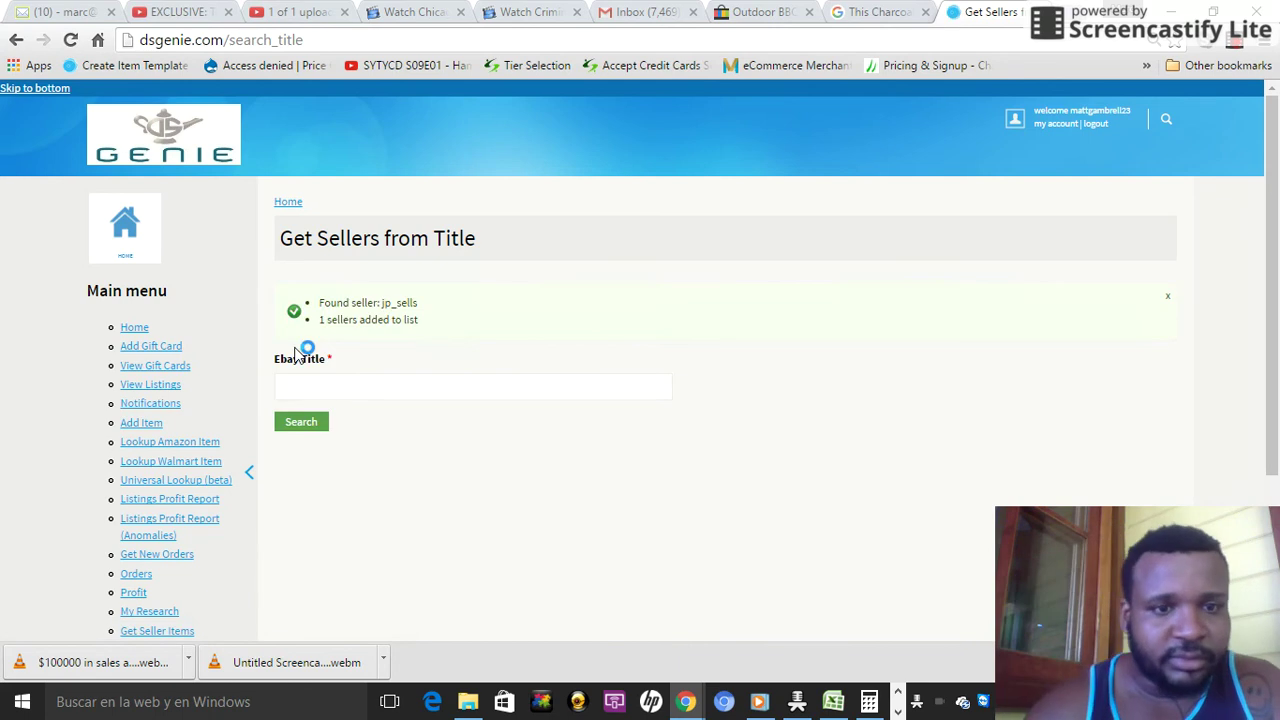
- Search for sellers again with the title shortened to "Outdoor BBQ Grill Charcoal Barbecue Pit Patio Backyard"
left_click(775, 12)
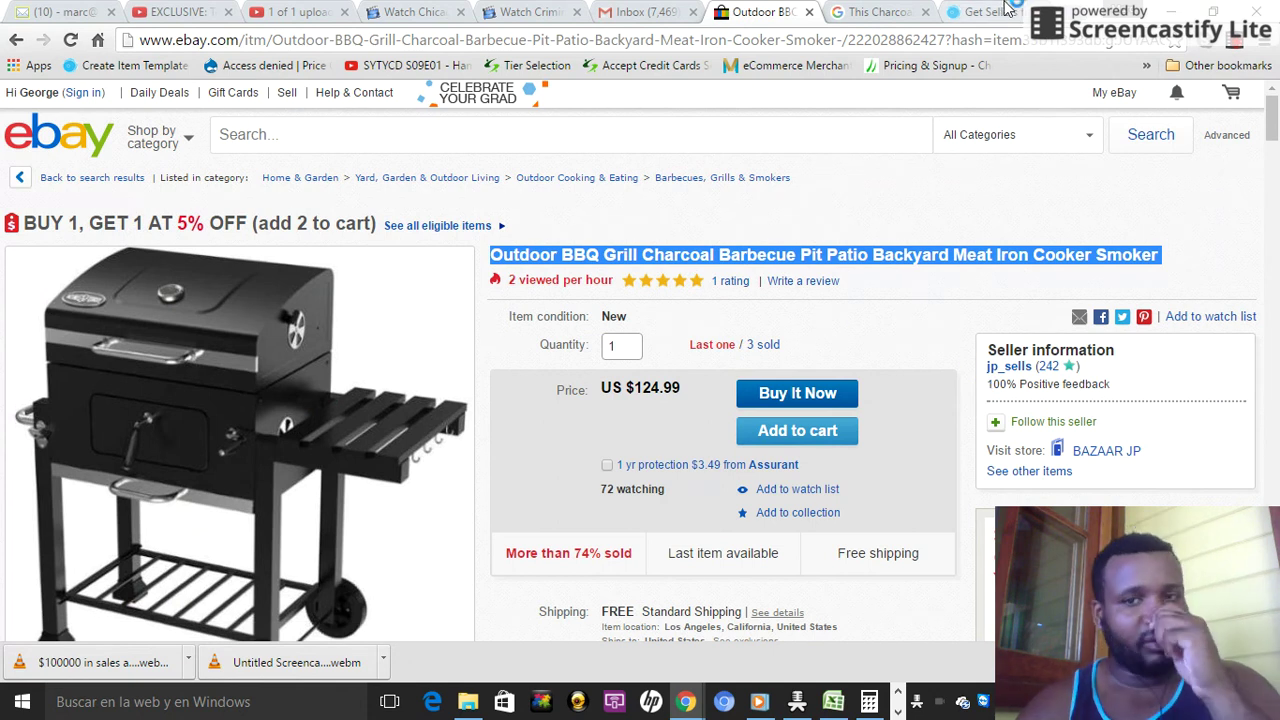
left_click(1008, 10)
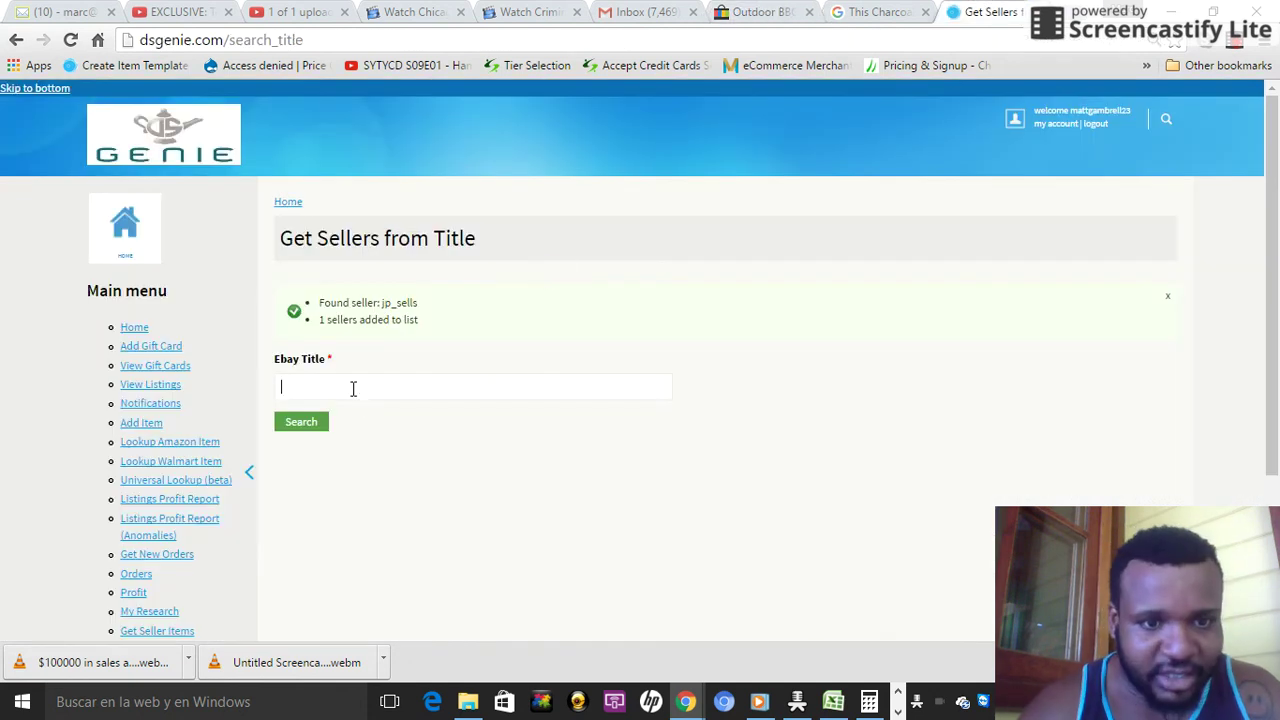
key("ctrl+v")
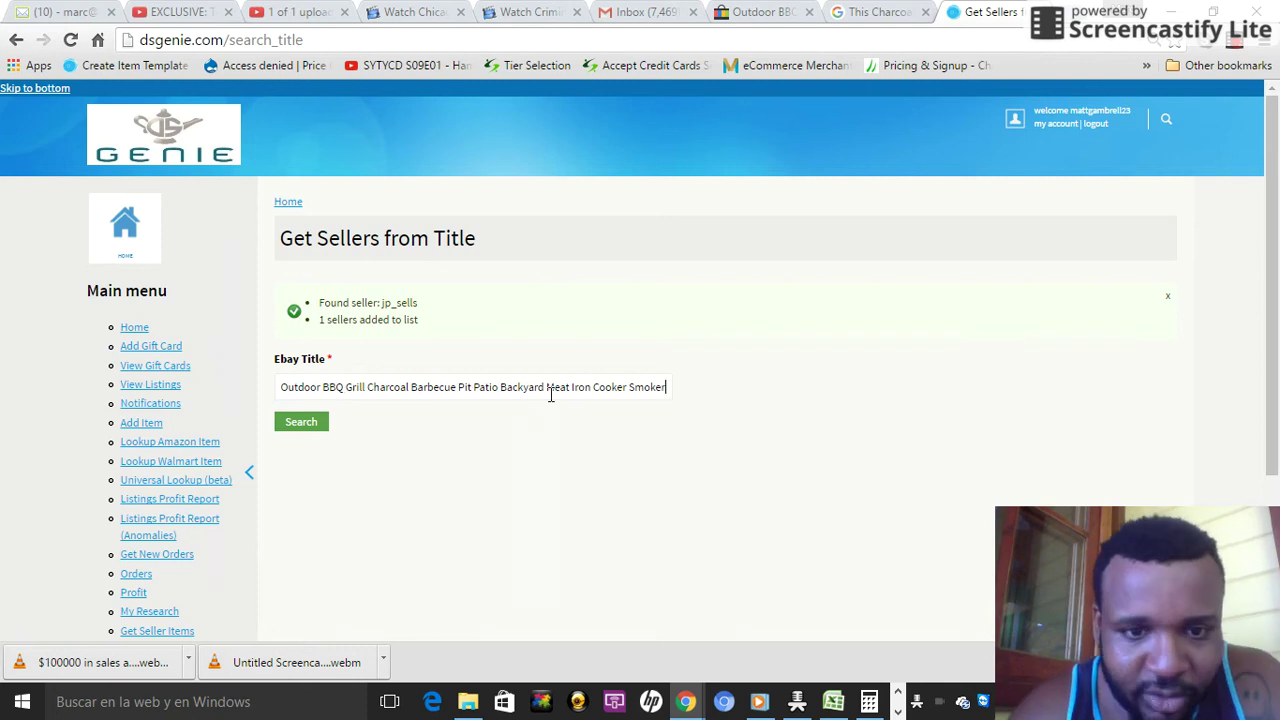
left_click_drag(547, 388, 728, 397)
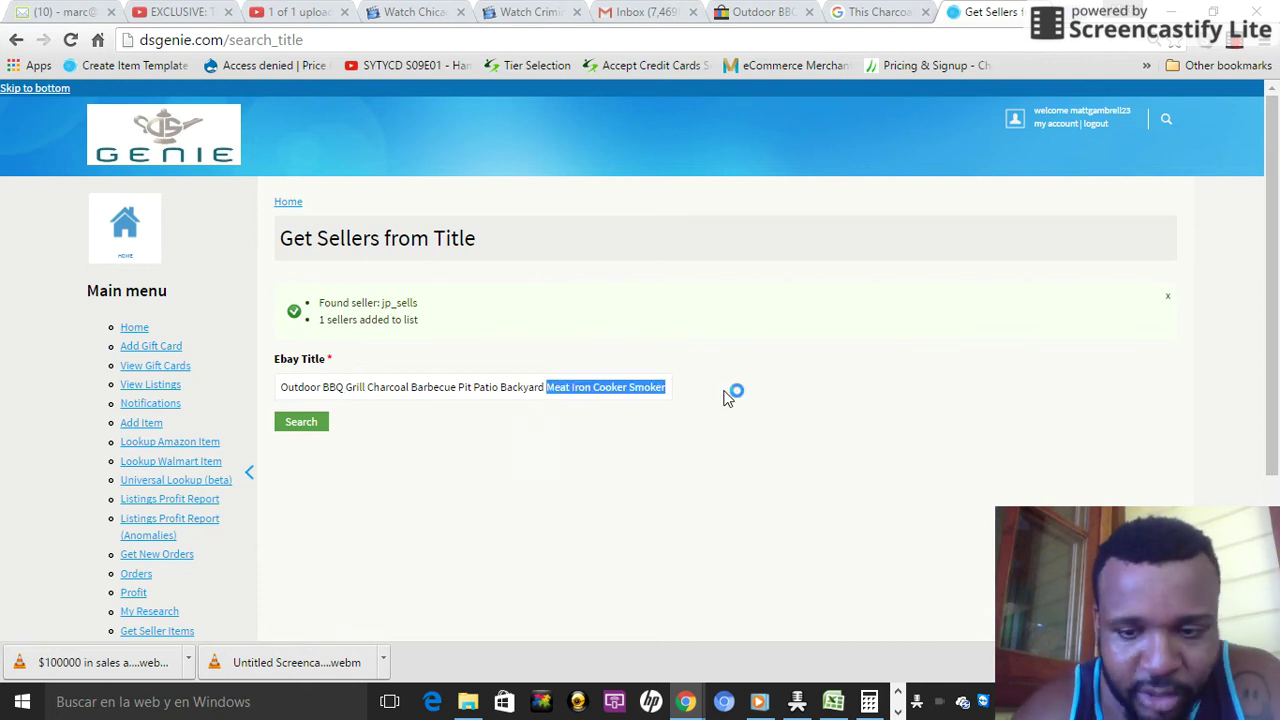
key("BackSpace")
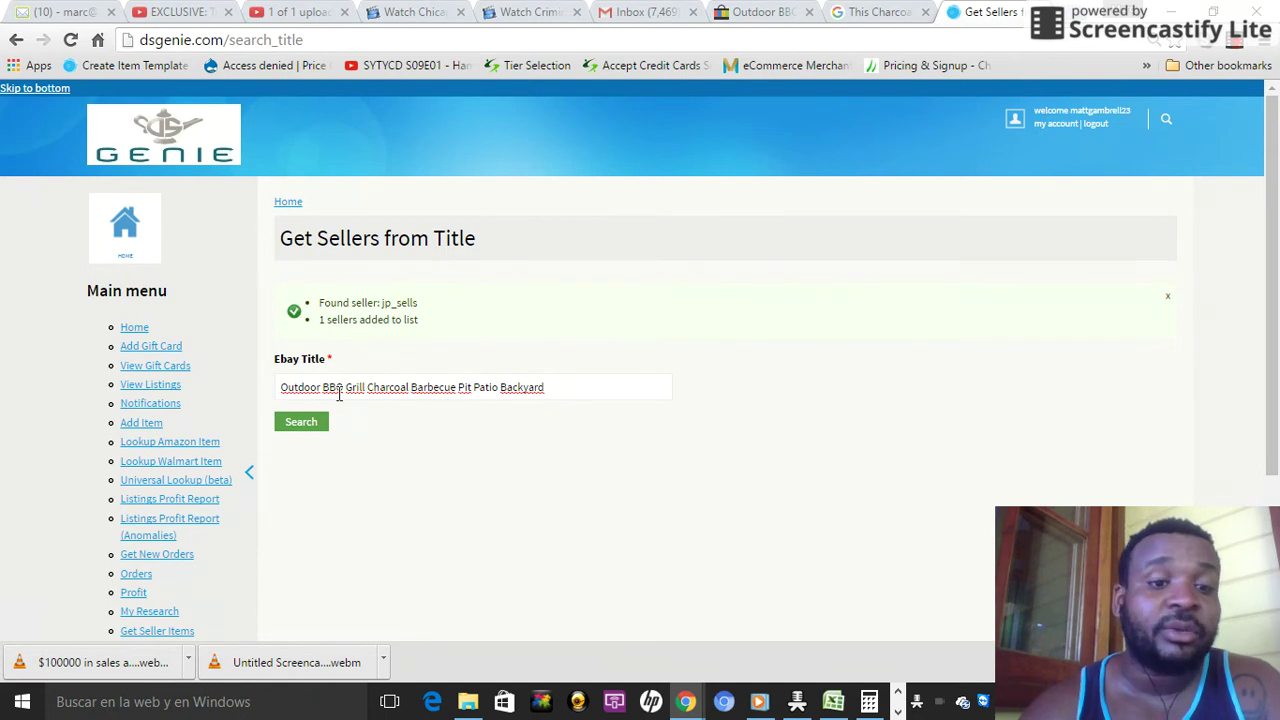
left_click(307, 426)
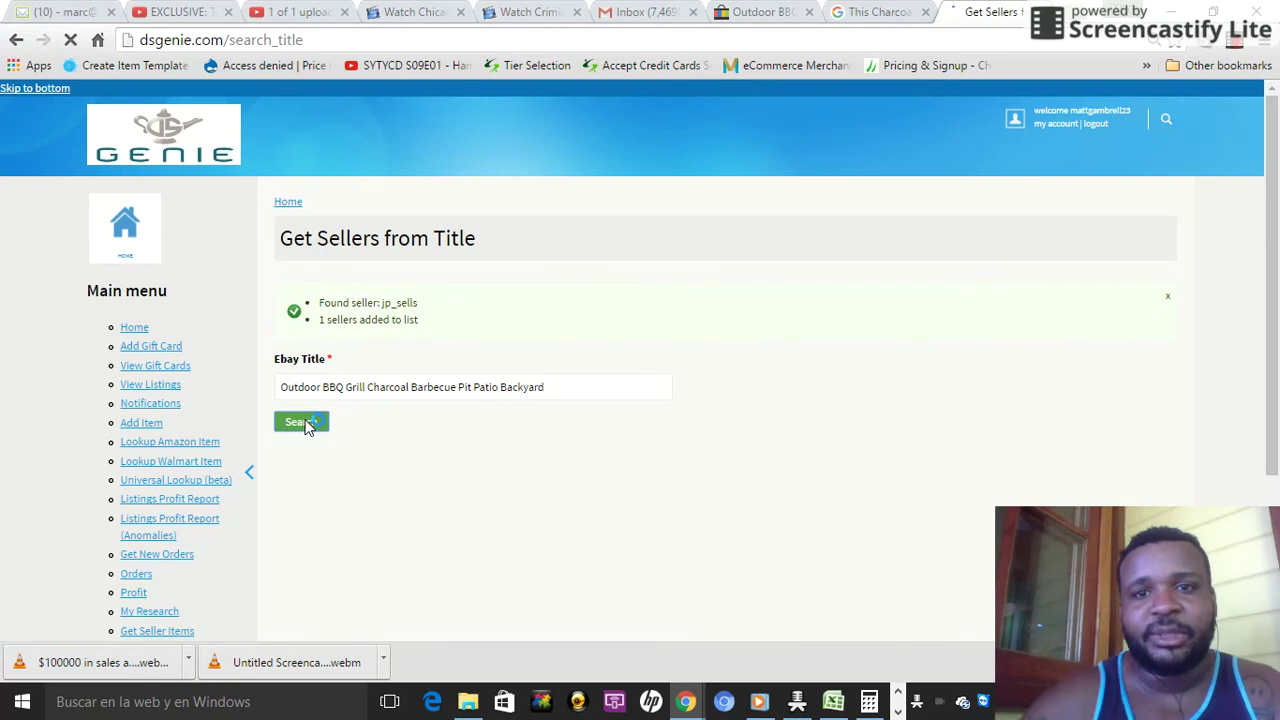
left_click(731, 12)
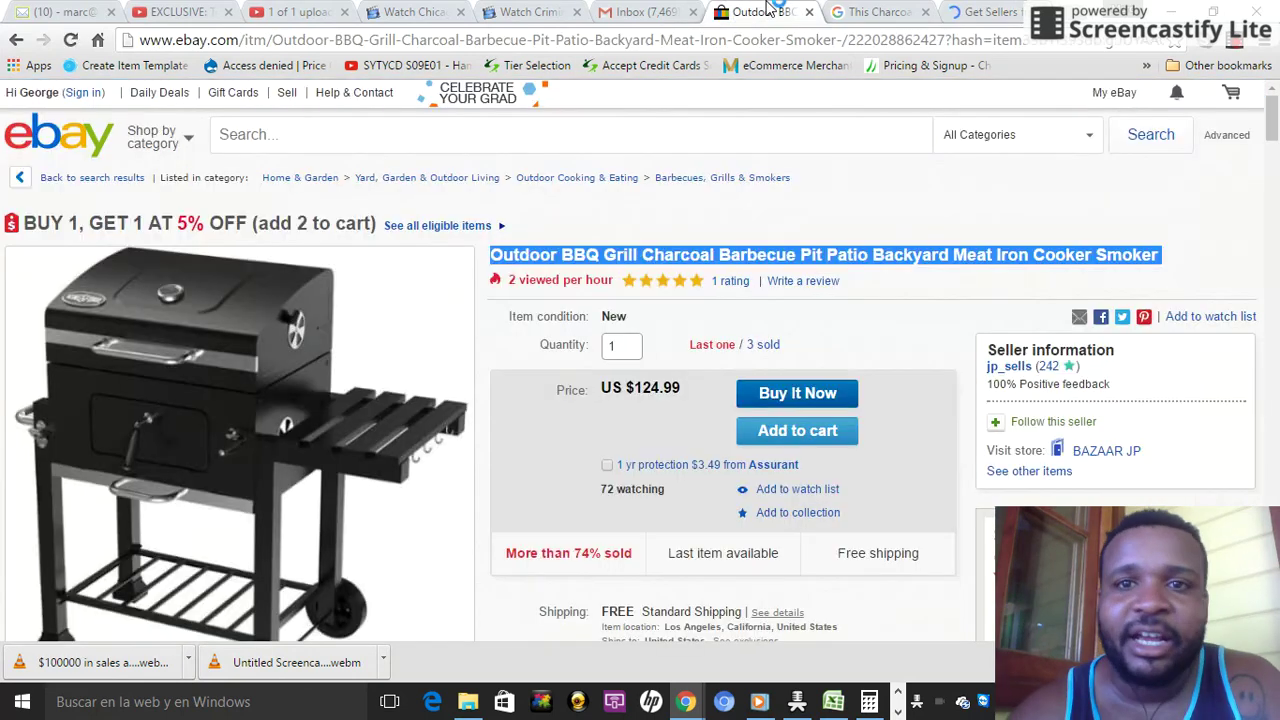
left_click(832, 248)
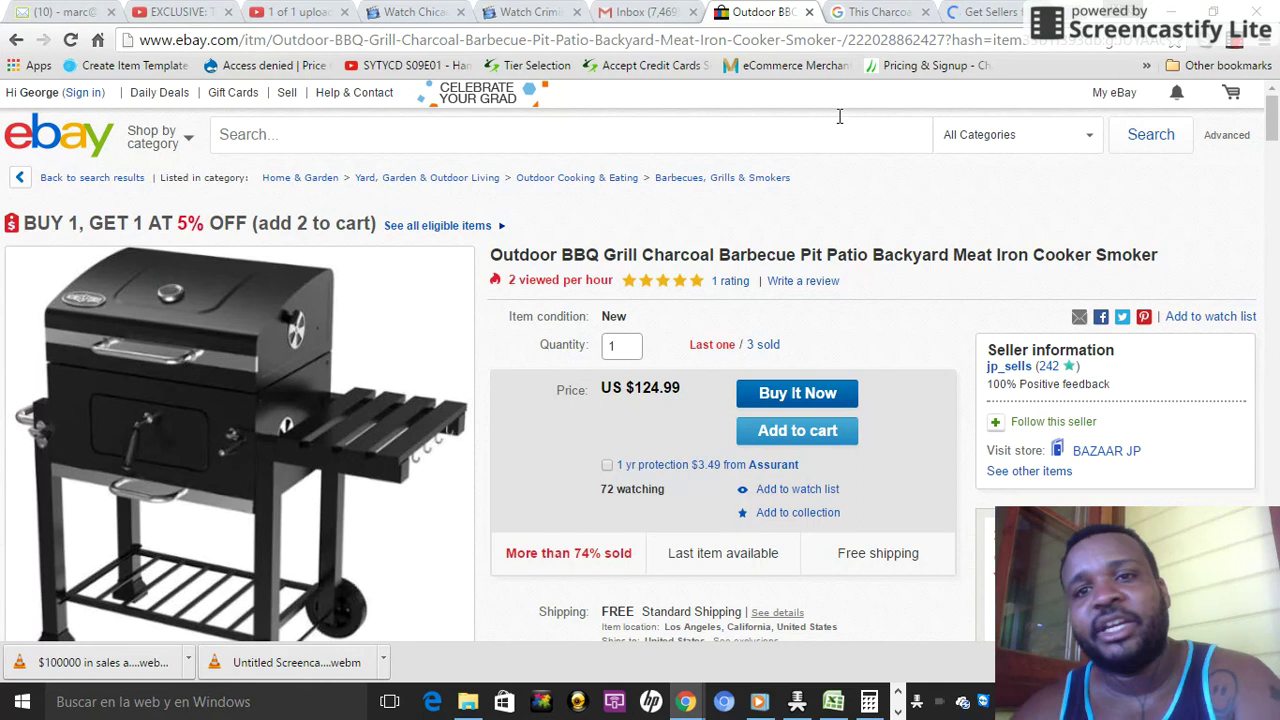
- Return to DS Genie and open the My Sellers list of saved sellers
left_click(982, 11)
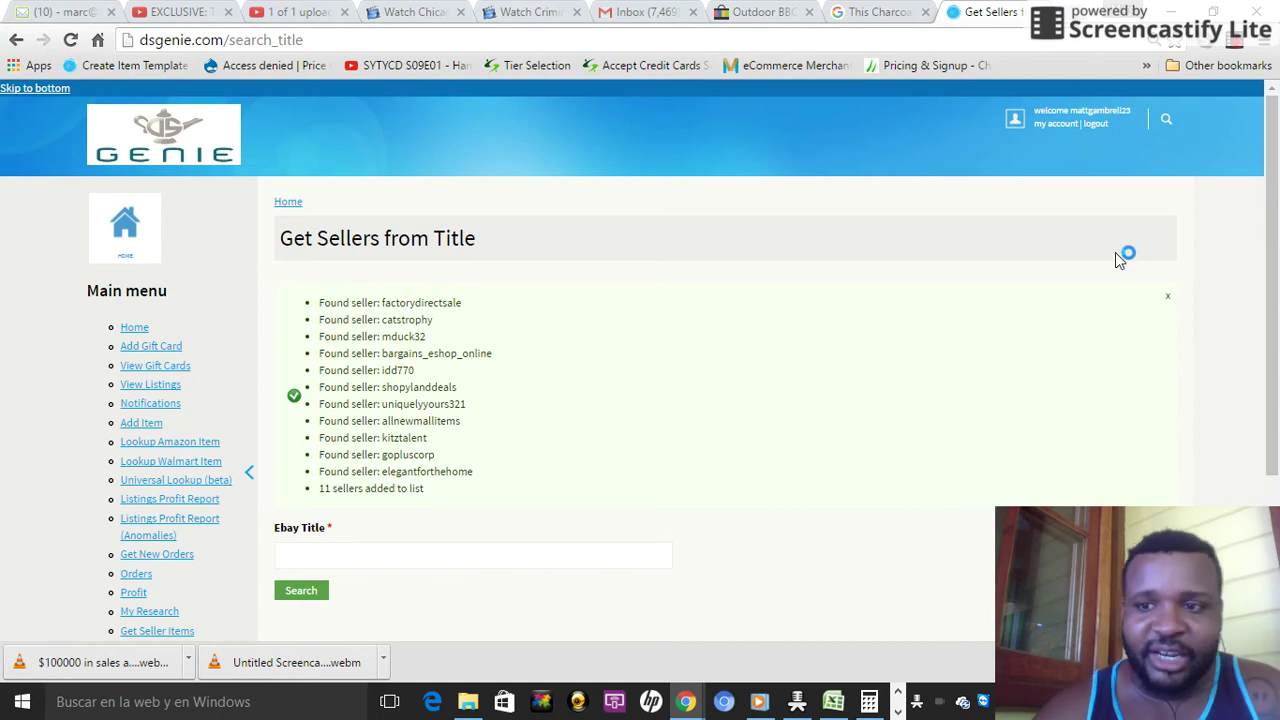
left_click_drag(1275, 270, 1278, 398)
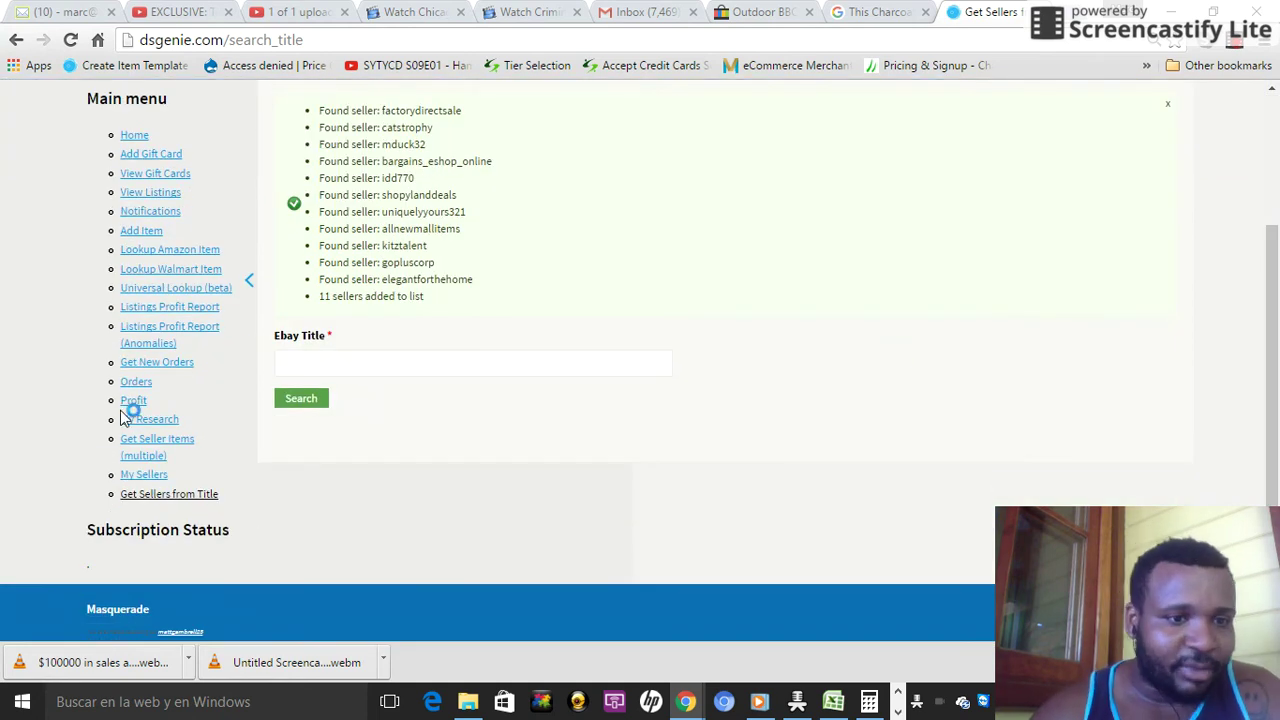
left_click(152, 476)
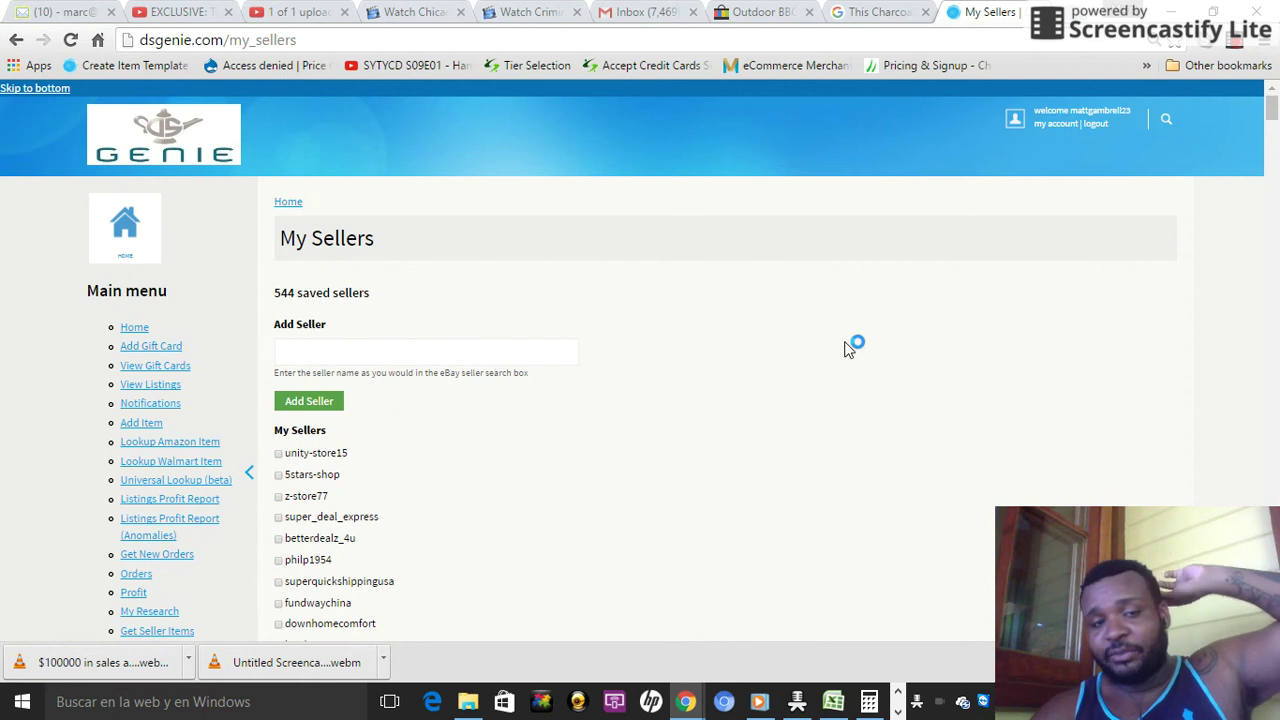
- Select the saved seller br8savings in the My Sellers list and run the selected seller
left_click_drag(1272, 118, 1277, 224)
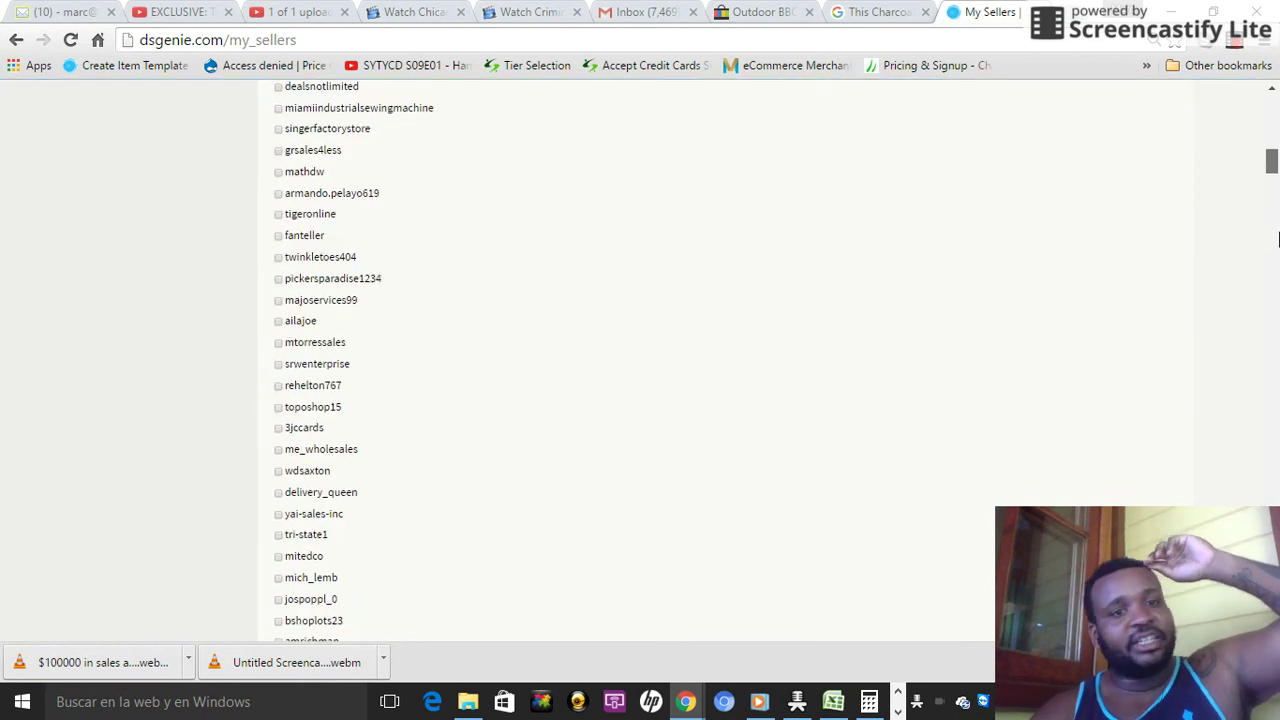
scroll(1278, 238, "down", 3)
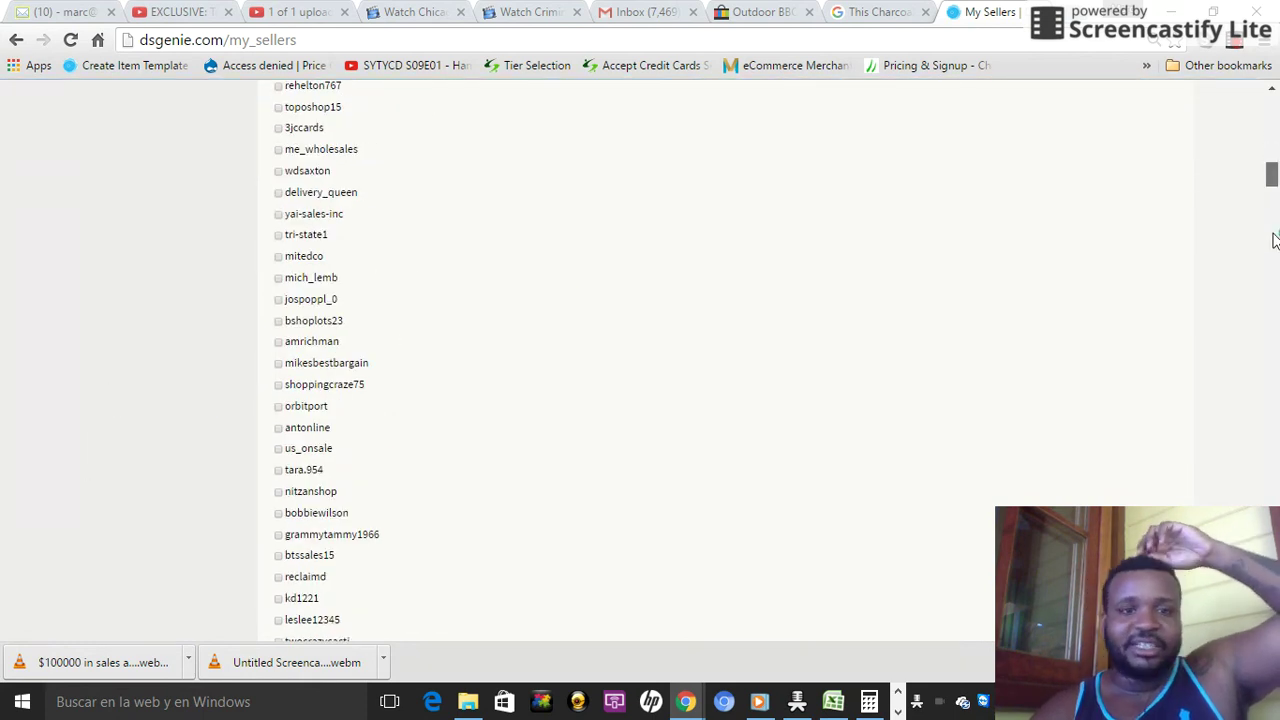
left_click_drag(1272, 174, 1272, 272)
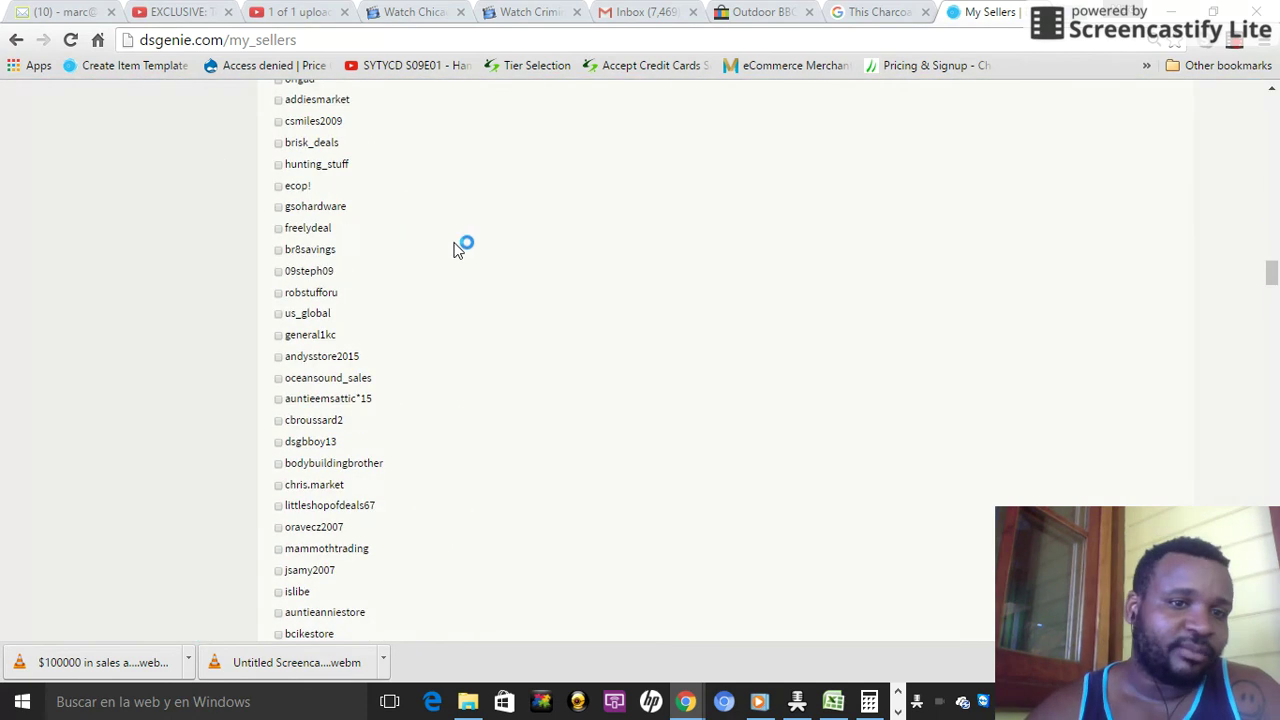
left_click(279, 250)
left_click_drag(1272, 272, 1272, 600)
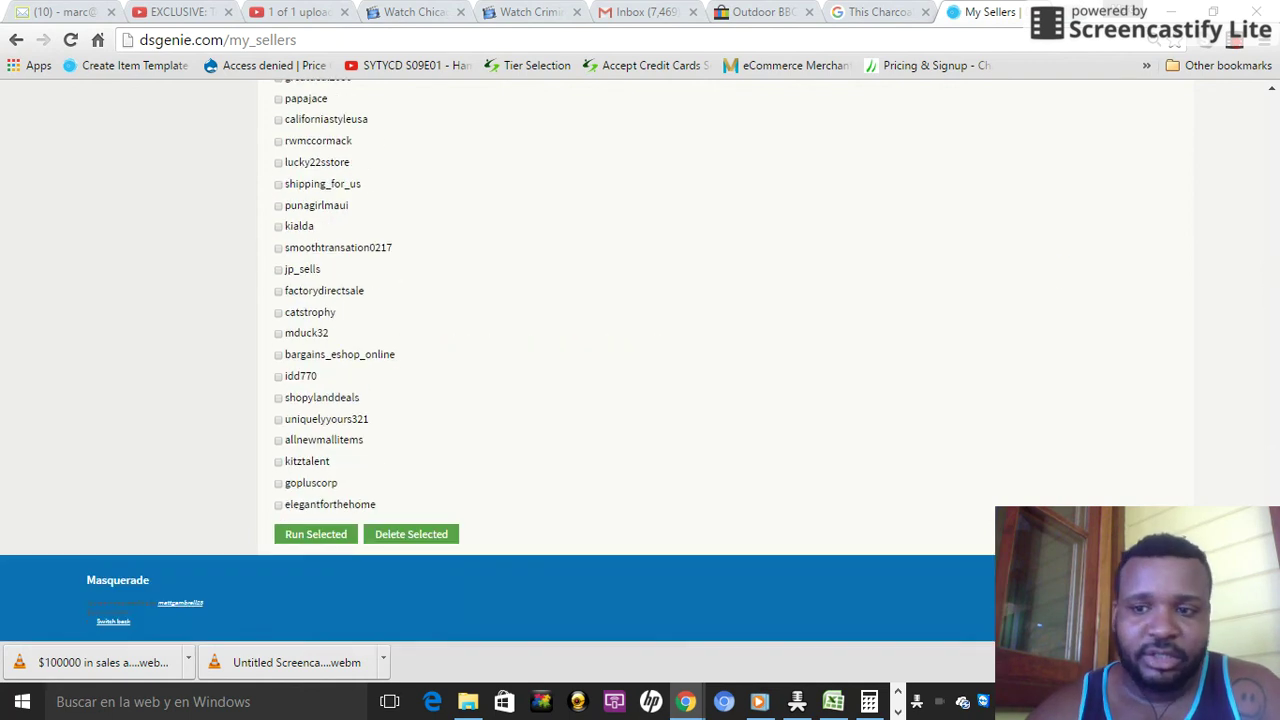
left_click(303, 540)
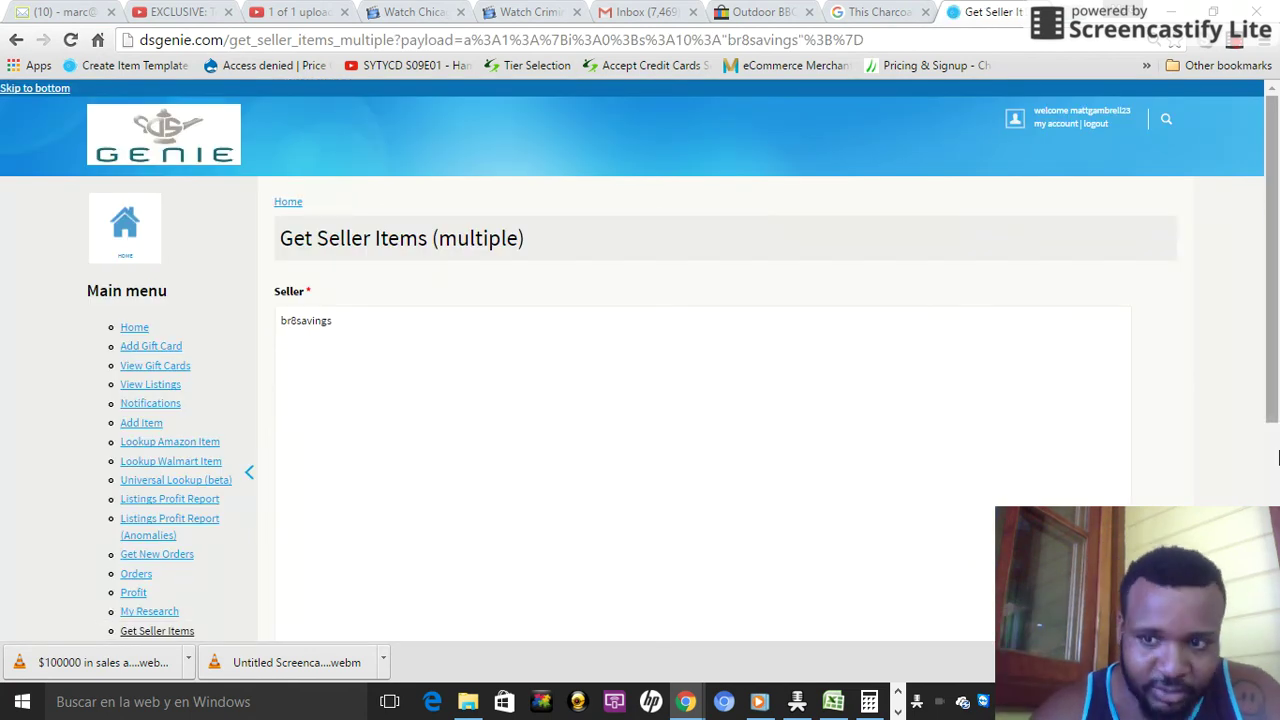
- Set the minimum quantity sold to 4 and search for the br8savings seller's items
scroll(809, 449, "down", 4)
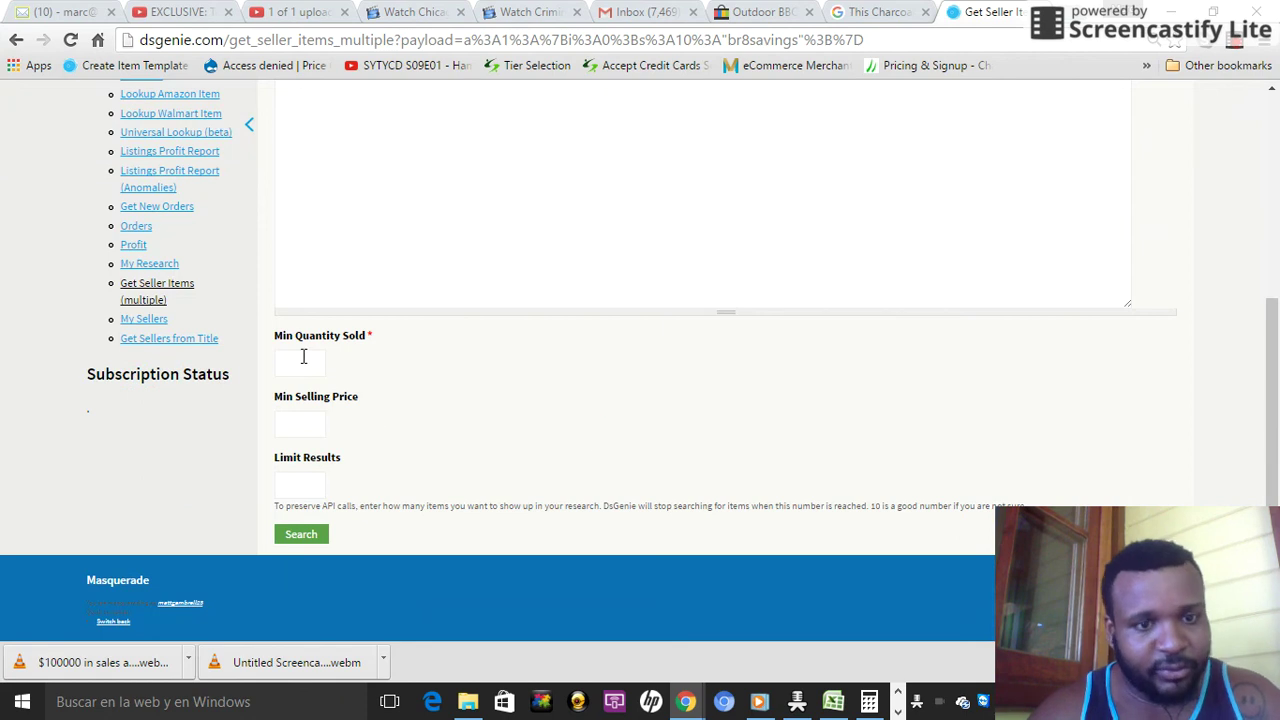
left_click(310, 538)
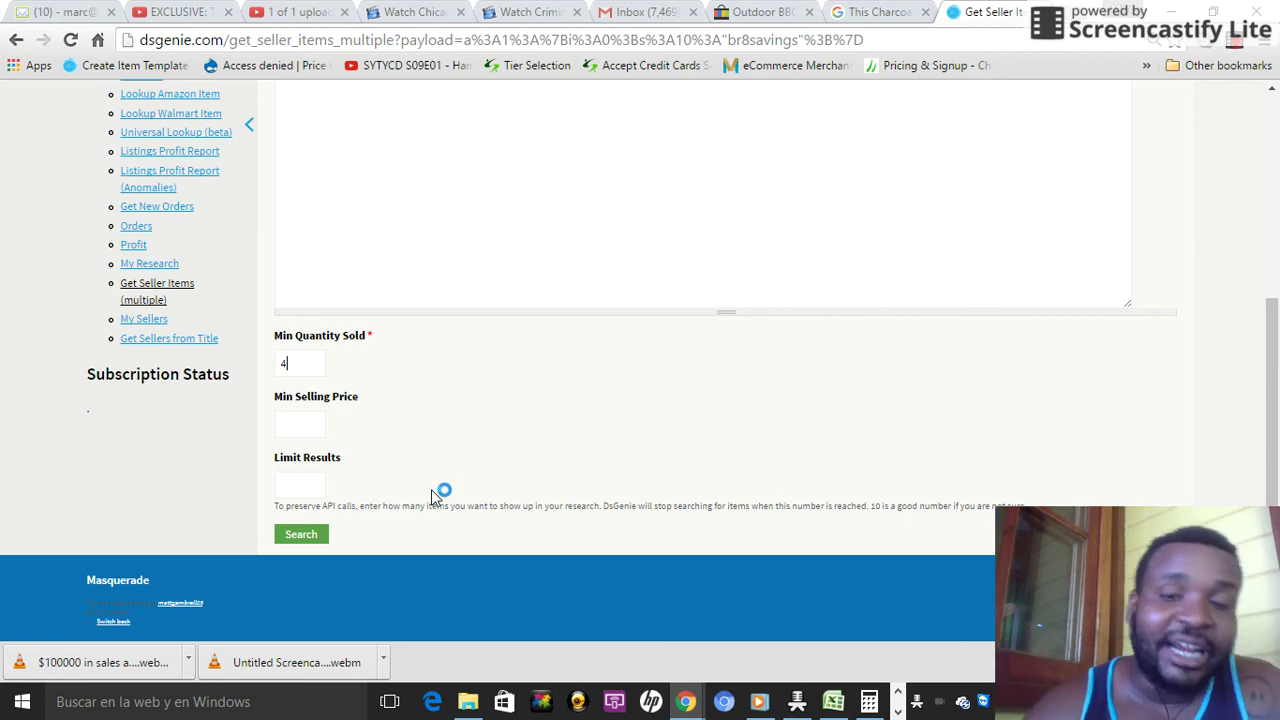
left_click(752, 11)
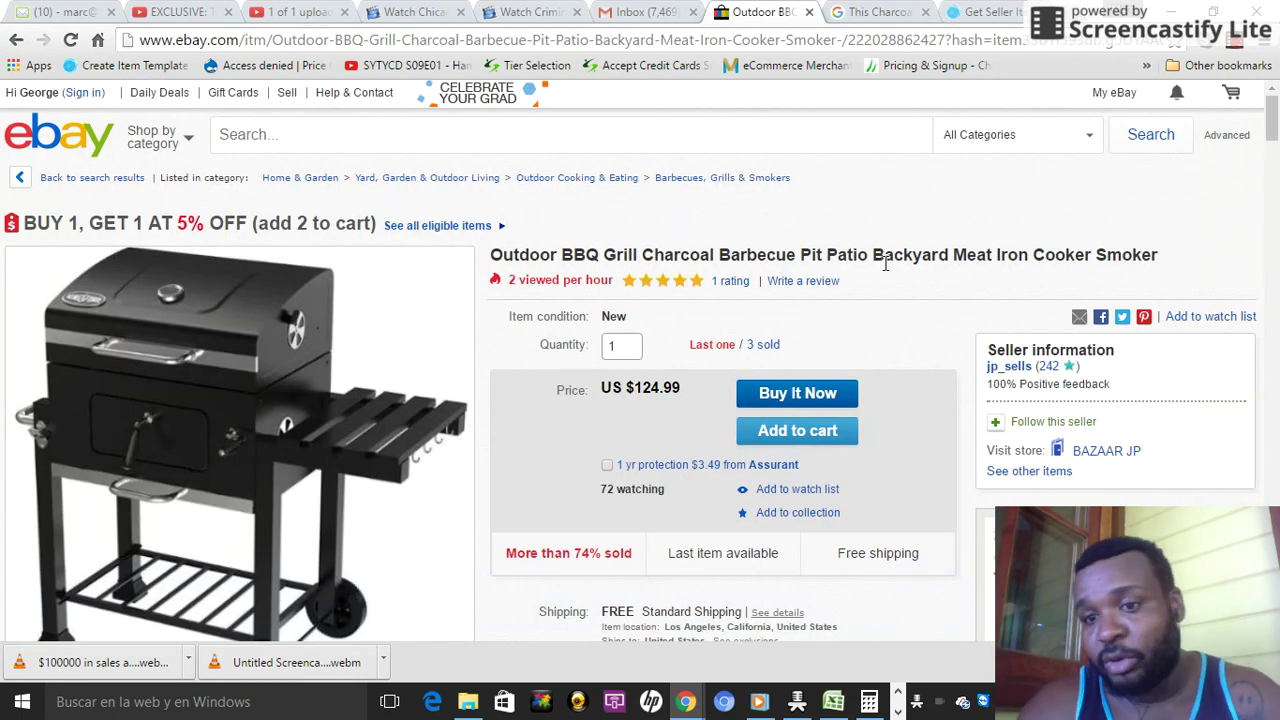
left_click(1065, 478)
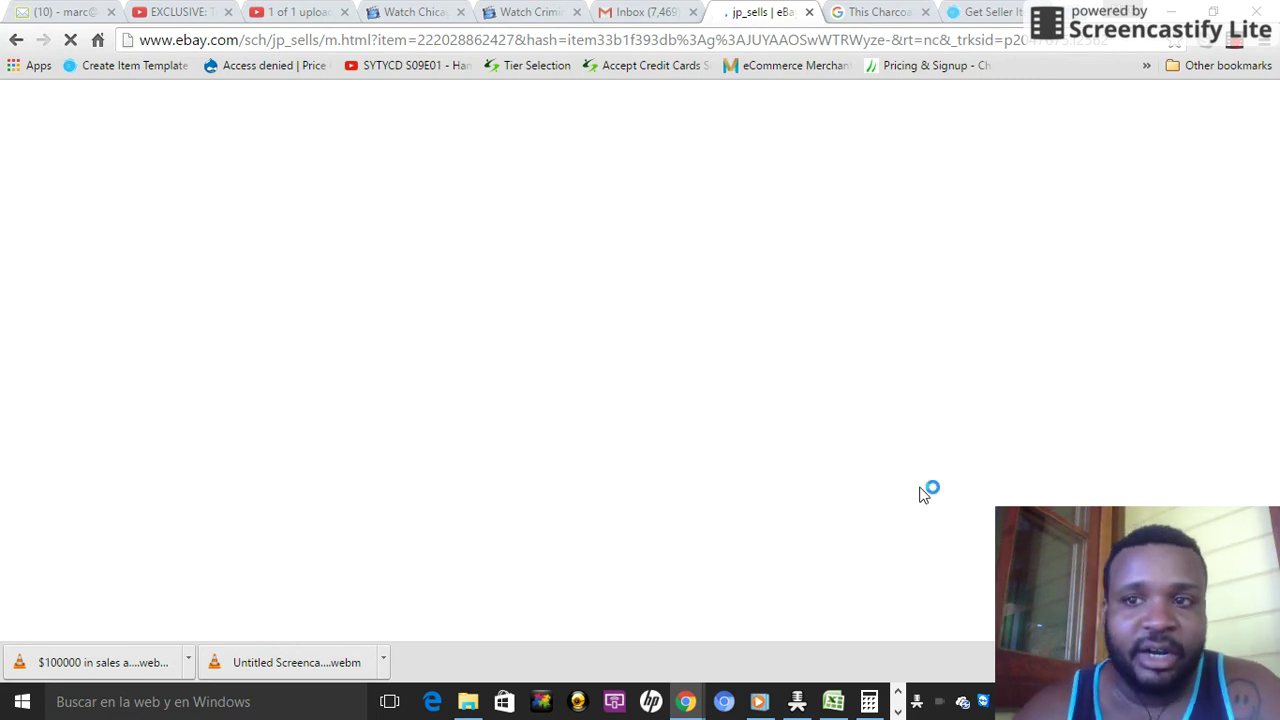
left_click(1234, 48)
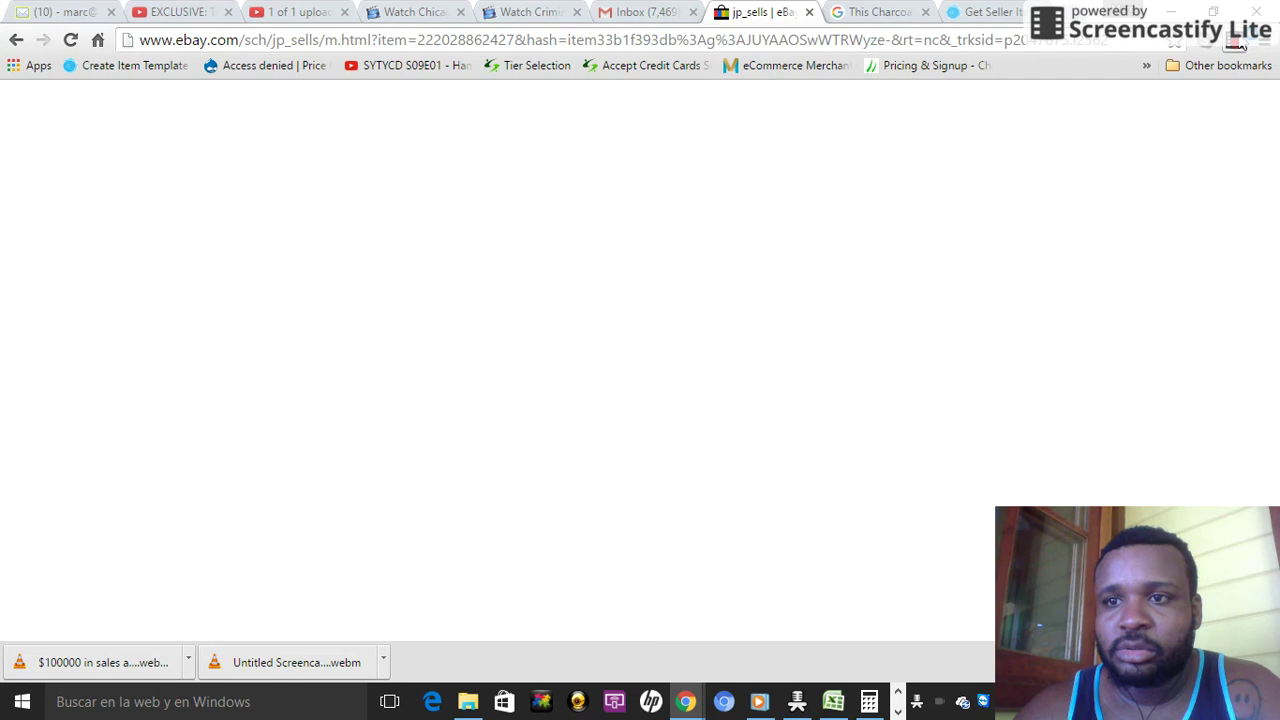
left_click(1237, 46)
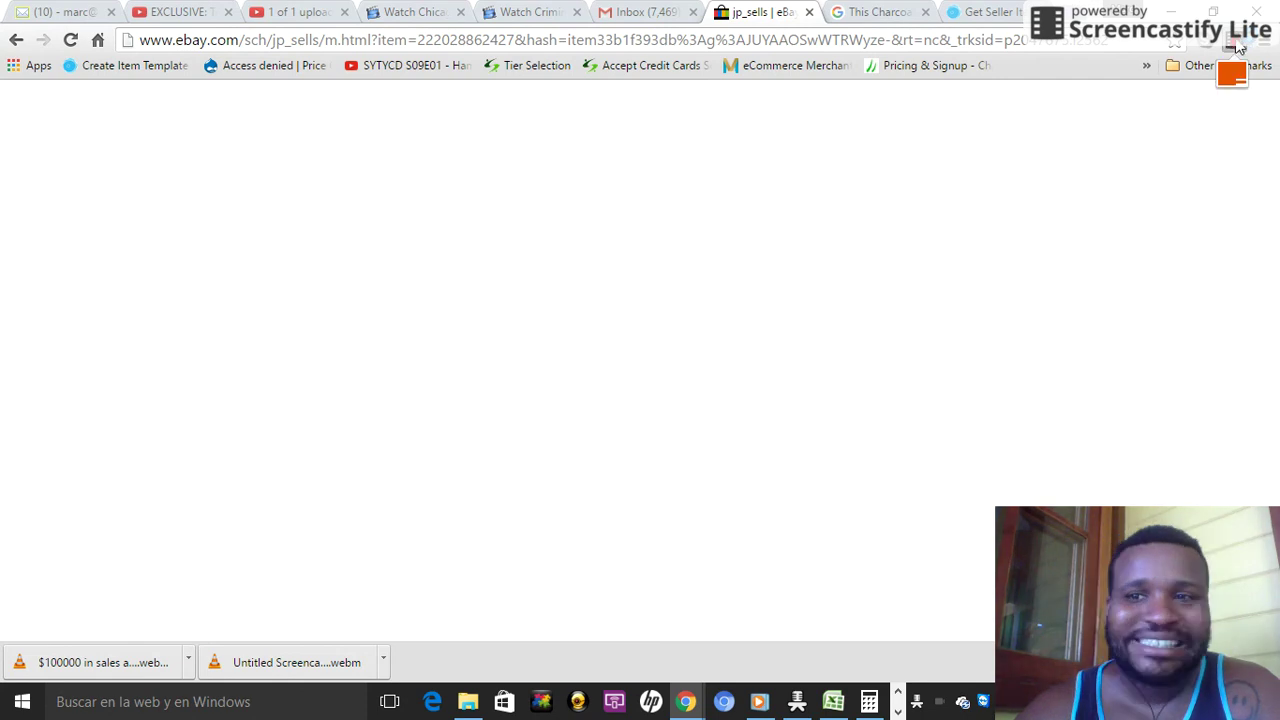